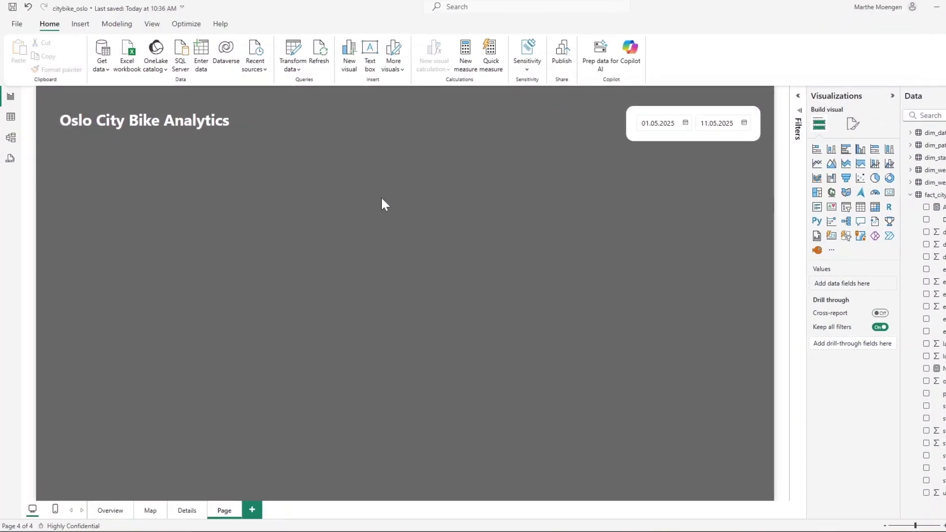
# Step: Add an Azure Map visual and enlarge it across most of the report page
pyautogui.click(19, 191)
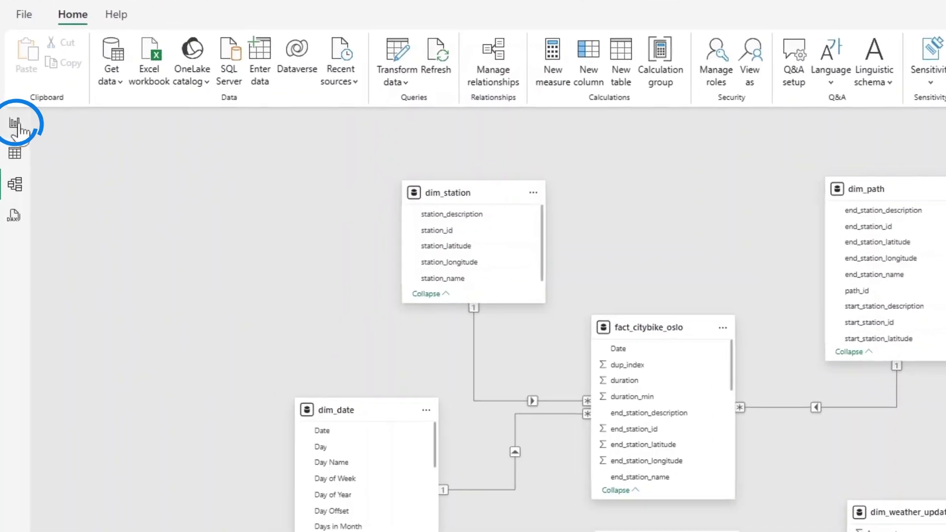
pyautogui.click(11, 94)
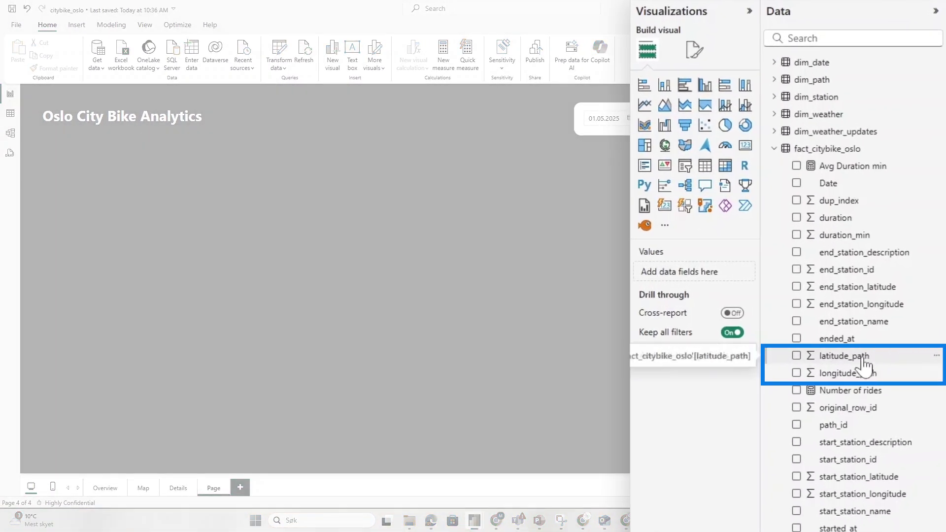
pyautogui.click(705, 146)
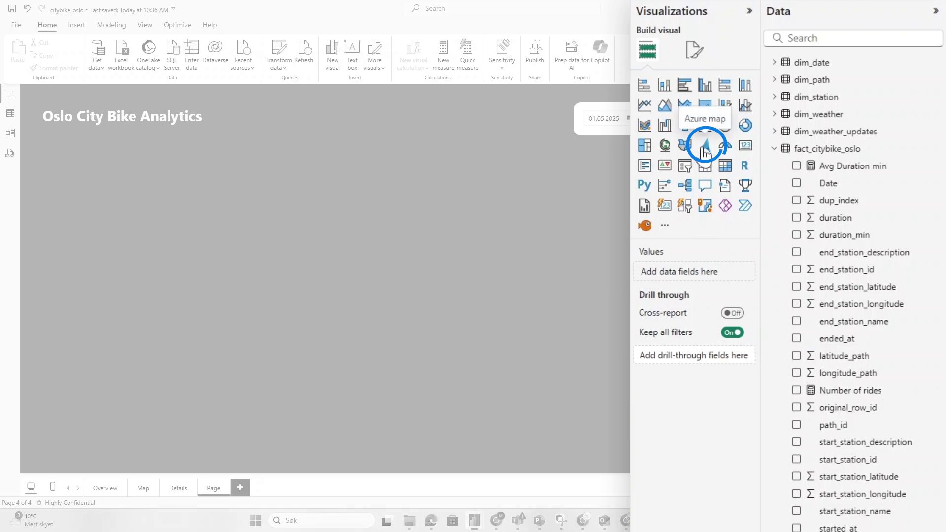
pyautogui.moveTo(517, 275); pyautogui.dragTo(702, 472)
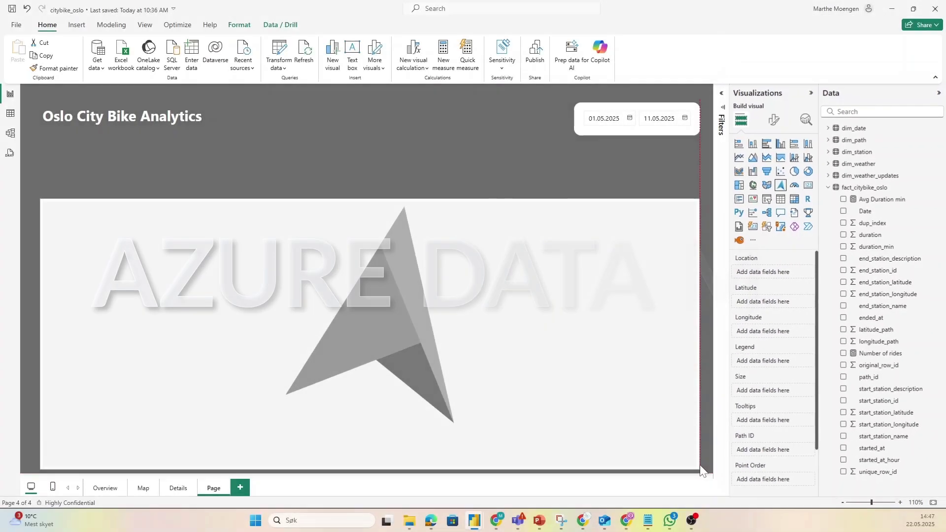
pyautogui.moveTo(370, 199); pyautogui.dragTo(367, 144)
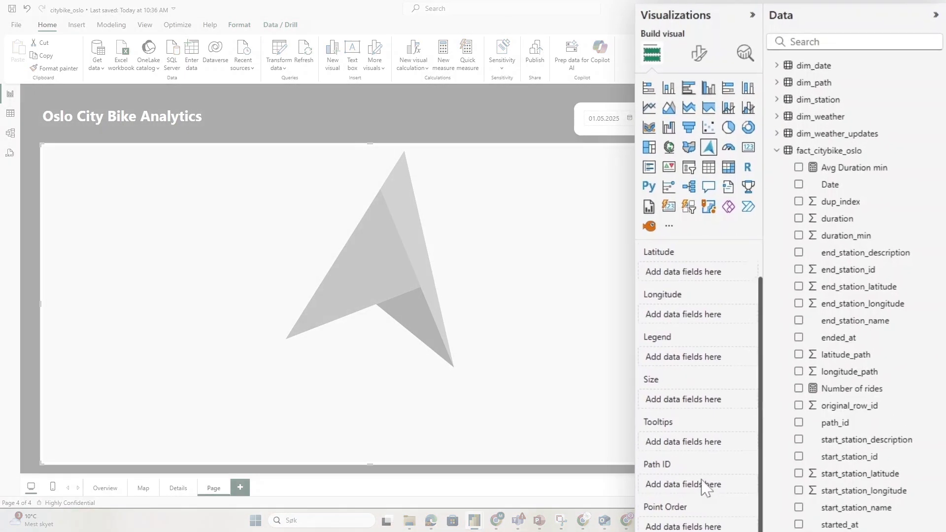
pyautogui.scroll(1, 705, 488)
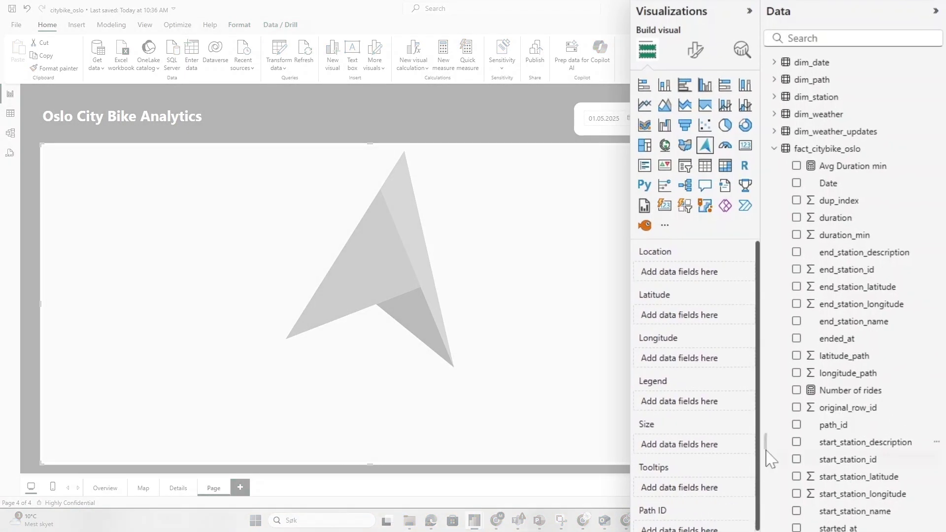
# Step: Plot latitude_path and longitude_path as Don't summarize, with bubbles sized by Number of rides
pyautogui.click(796, 373)
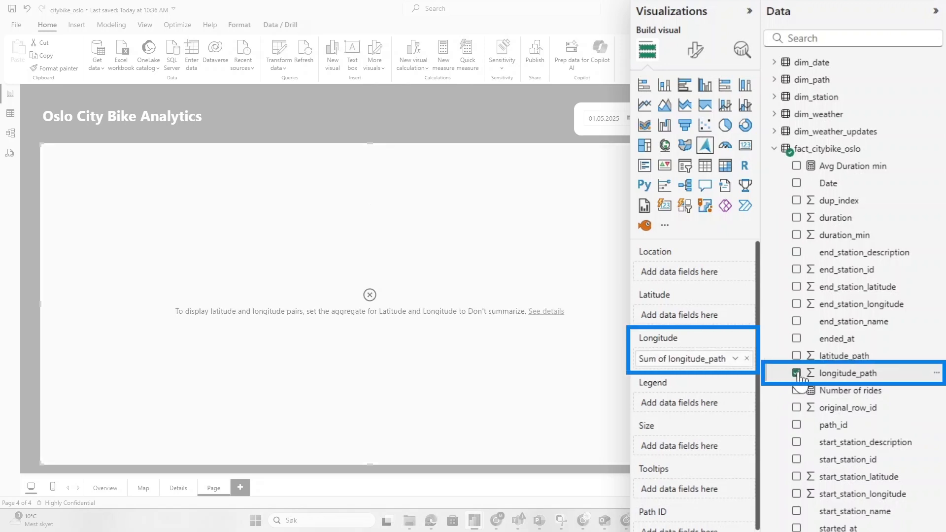
pyautogui.click(796, 356)
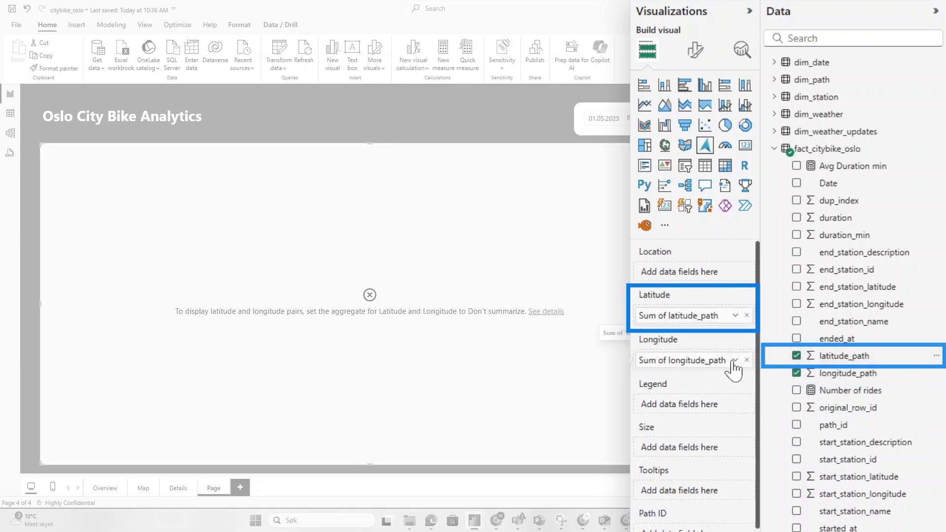
pyautogui.click(734, 361)
pyautogui.click(792, 165)
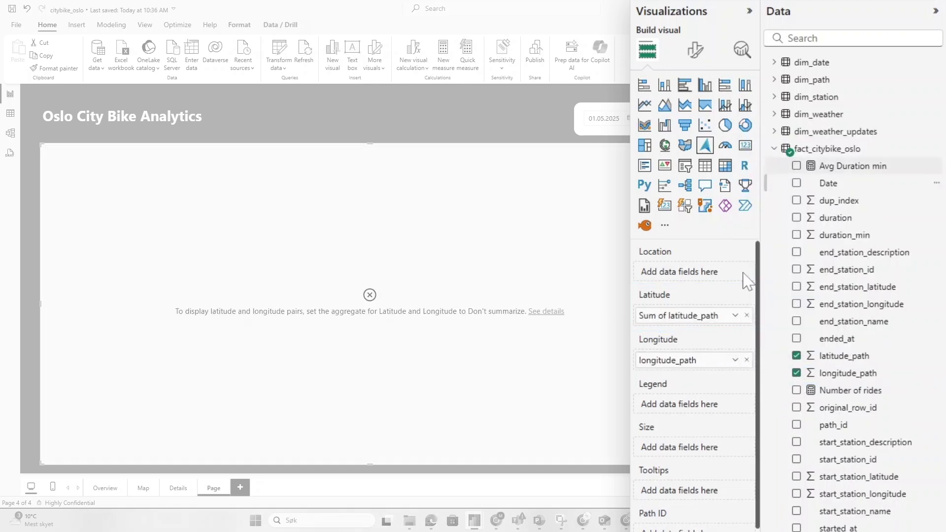
pyautogui.click(736, 316)
pyautogui.click(792, 373)
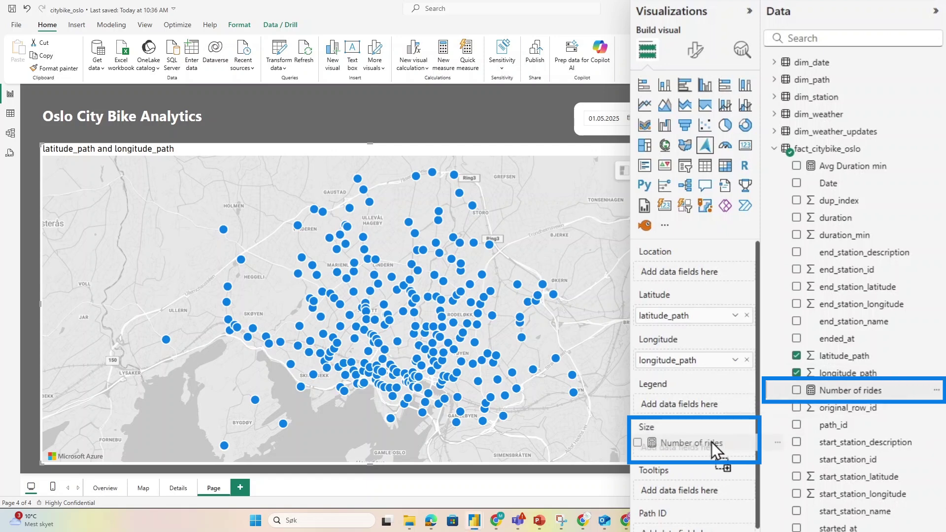
pyautogui.moveTo(712, 441); pyautogui.dragTo(709, 444)
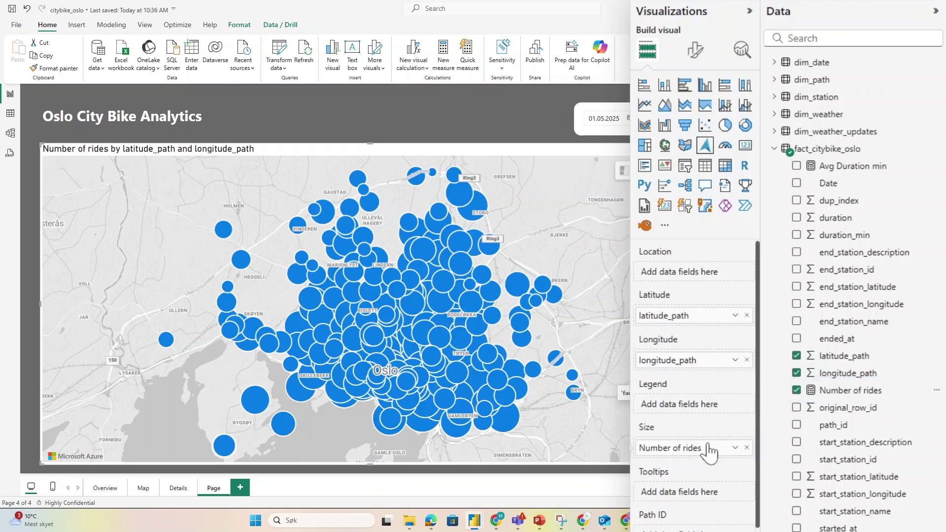
# Step: Try Cluster bubbles, then set the bubble size range to 2–12 px
pyautogui.click(698, 54)
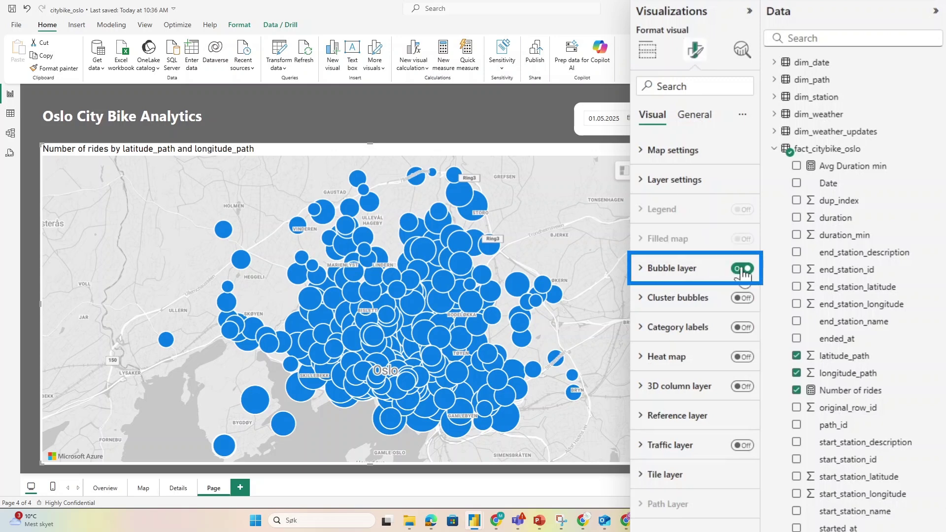
pyautogui.click(742, 298)
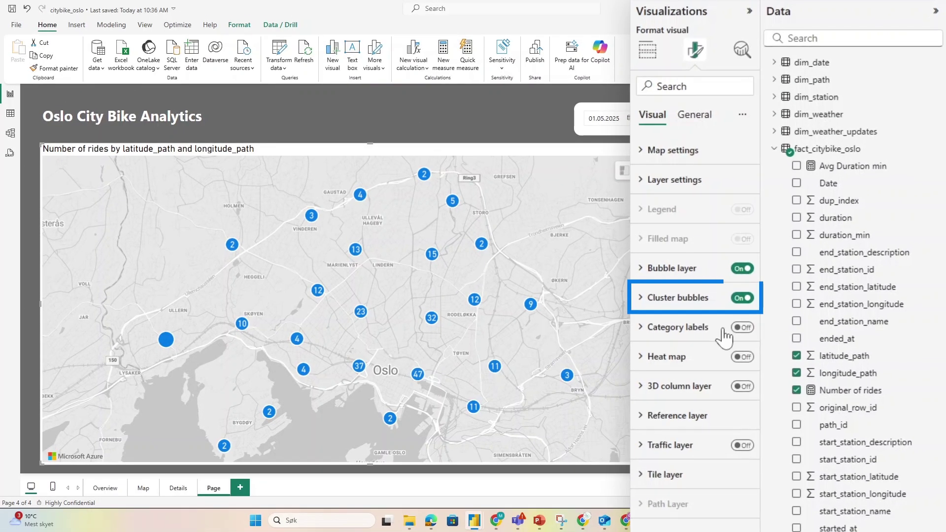
pyautogui.click(743, 298)
pyautogui.click(665, 268)
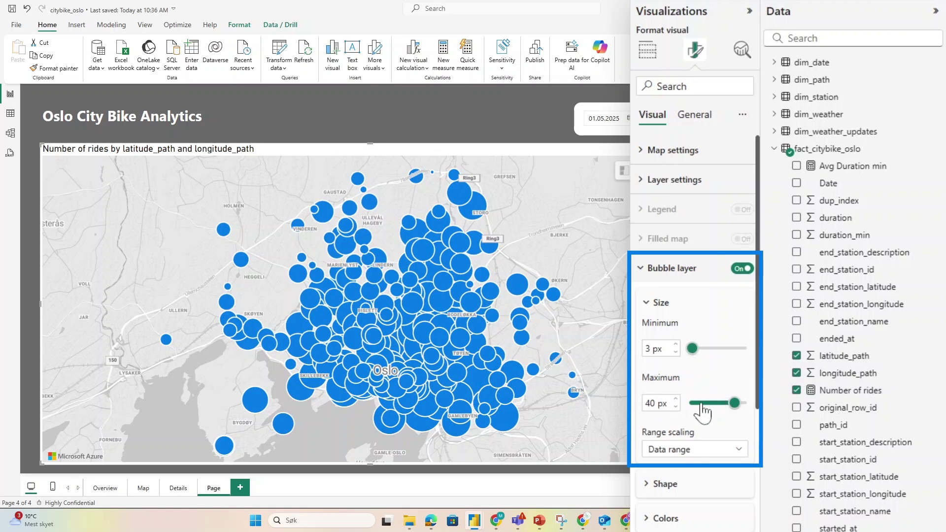
pyautogui.moveTo(702, 404); pyautogui.dragTo(698, 404)
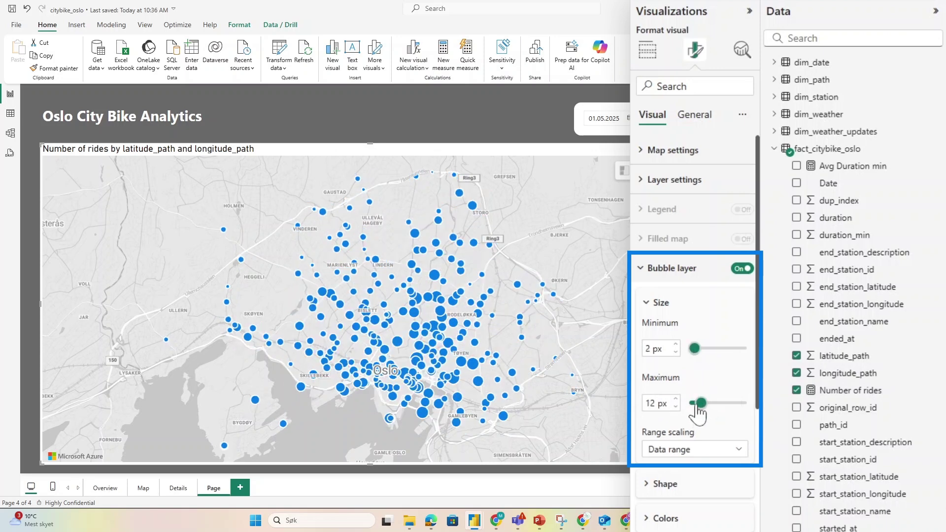
pyautogui.scroll(-3, 694, 415)
# Step: Remove the white bubble borders by setting Border width to 0 px
pyautogui.click(675, 342)
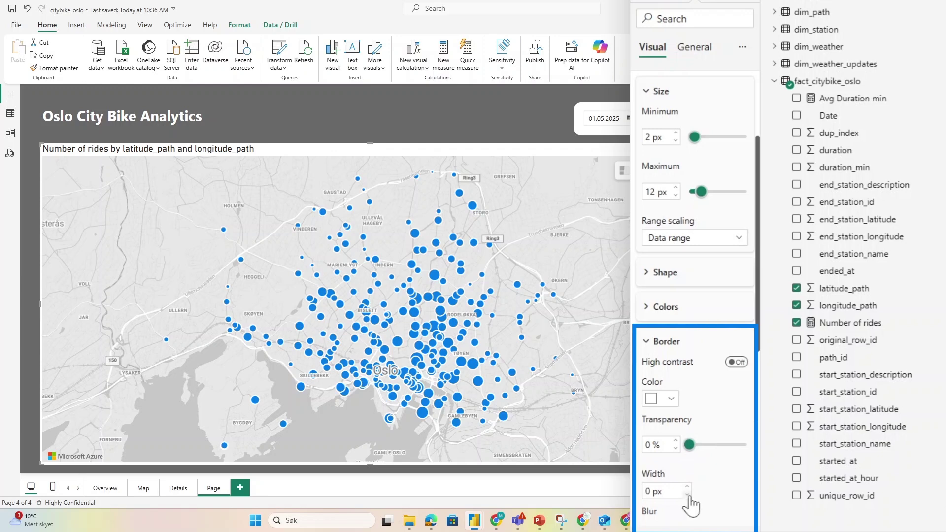
pyautogui.click(721, 494)
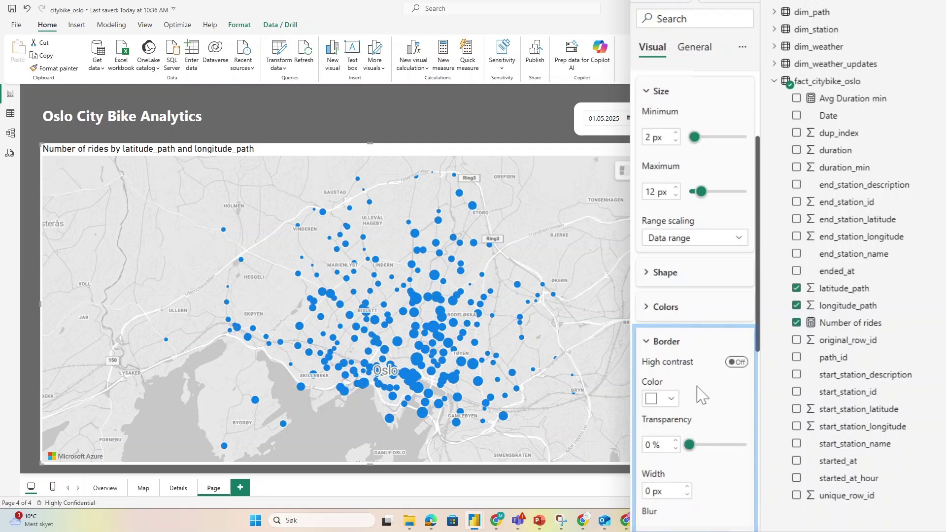
pyautogui.click(666, 340)
pyautogui.moveTo(444, 373); pyautogui.dragTo(418, 357)
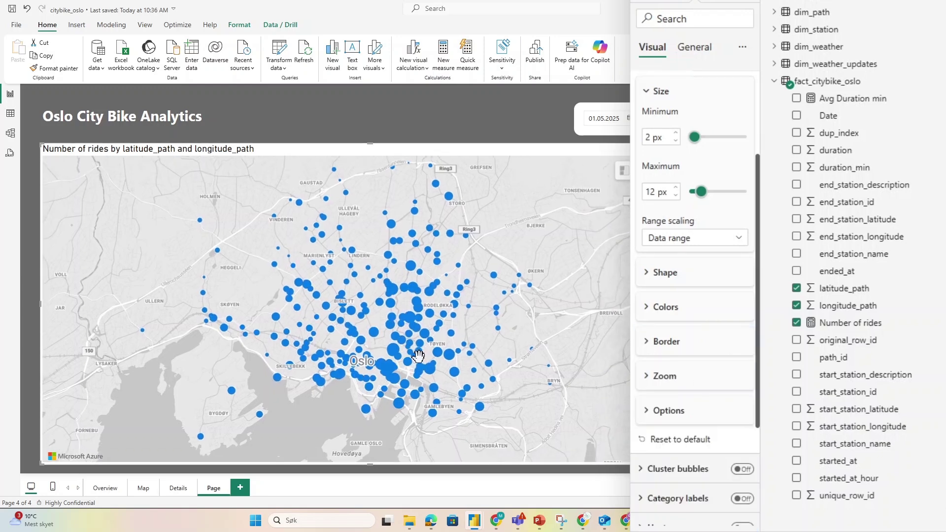
pyautogui.scroll(-1, 717, 340)
pyautogui.scroll(-1, 717, 341)
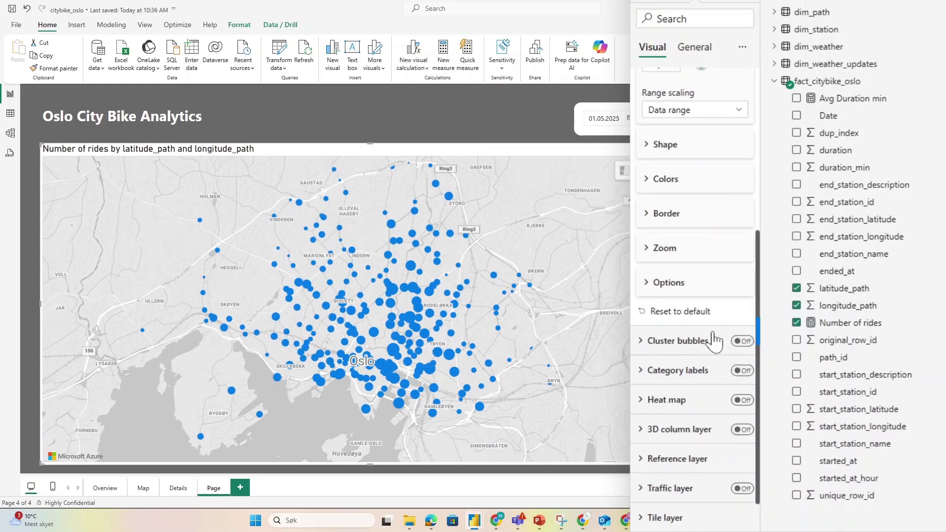
pyautogui.scroll(-1, 717, 340)
pyautogui.click(742, 334)
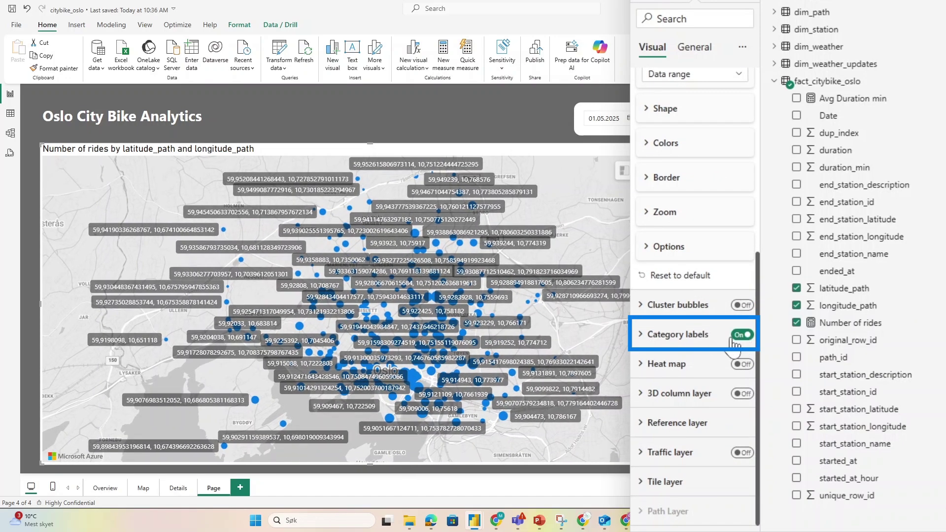
pyautogui.click(741, 335)
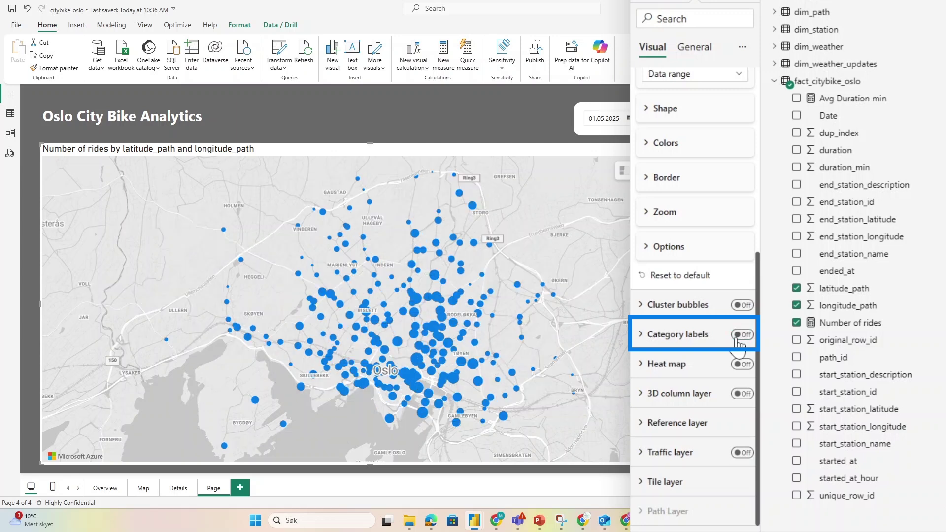
pyautogui.click(742, 364)
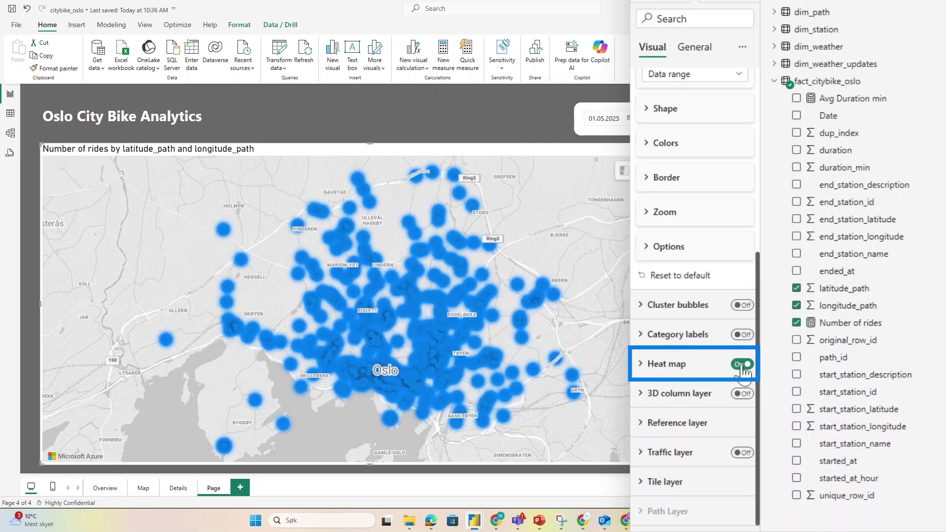
pyautogui.scroll(3, 390, 381)
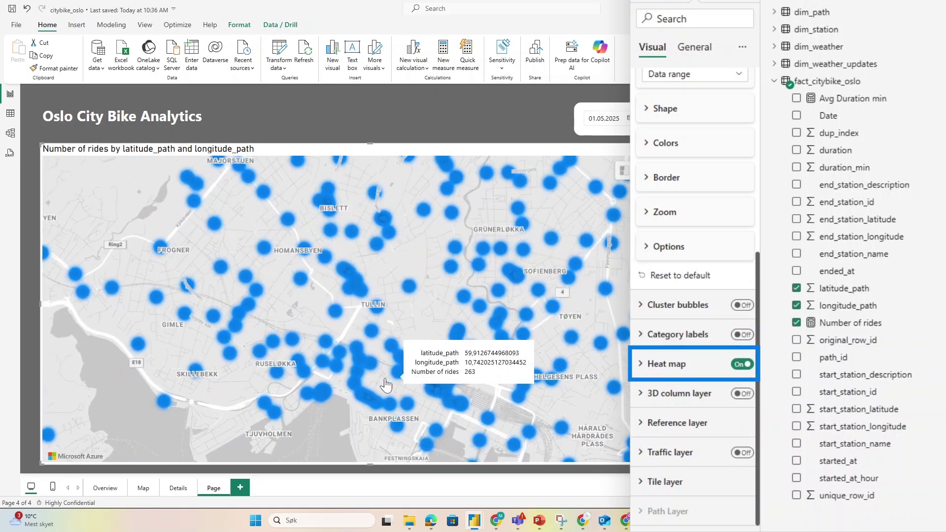
pyautogui.click(741, 363)
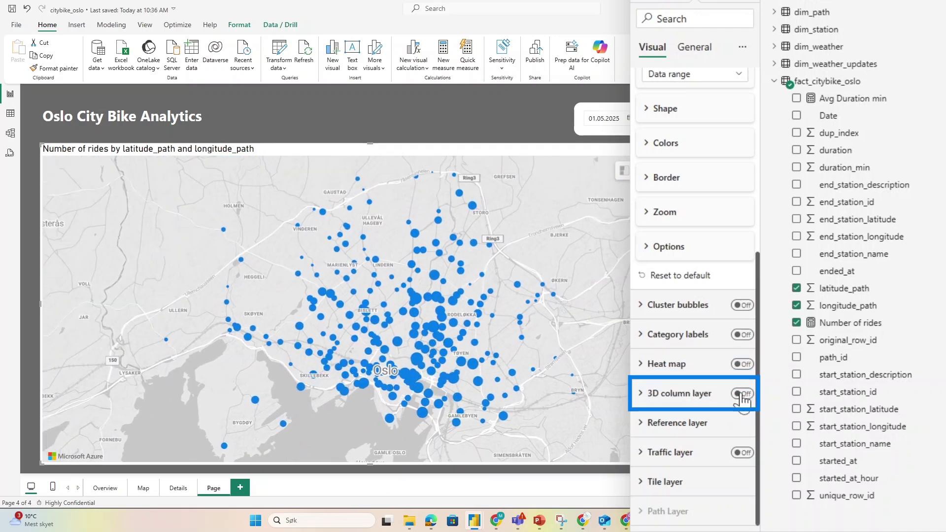
pyautogui.click(742, 393)
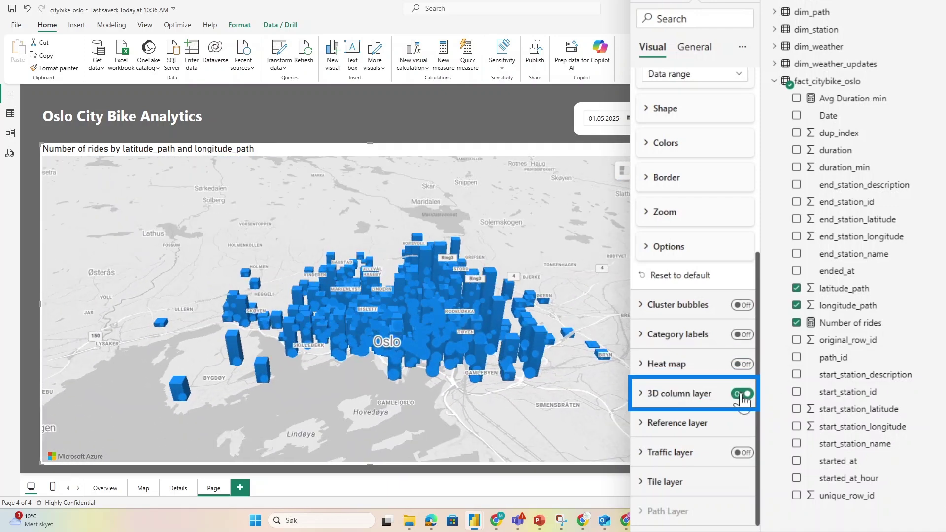
pyautogui.moveTo(508, 404); pyautogui.dragTo(373, 410)
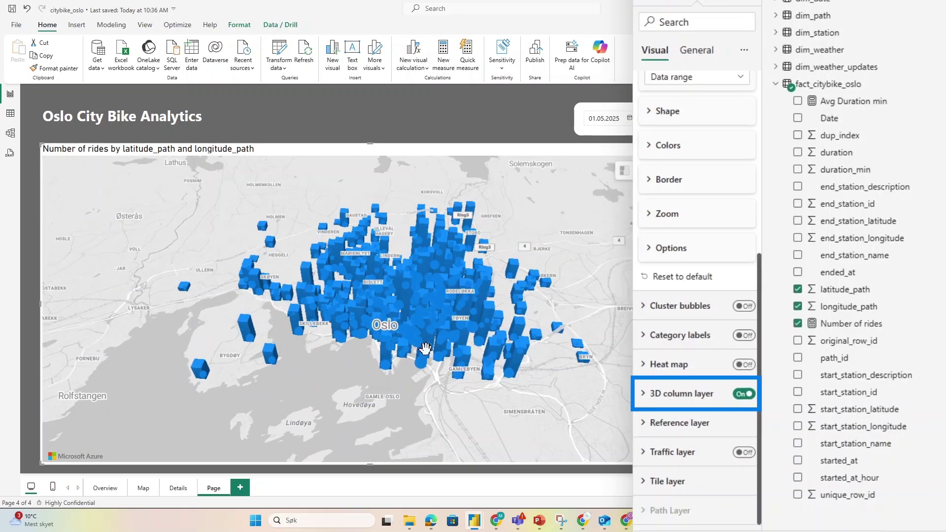
pyautogui.scroll(5, 373, 410)
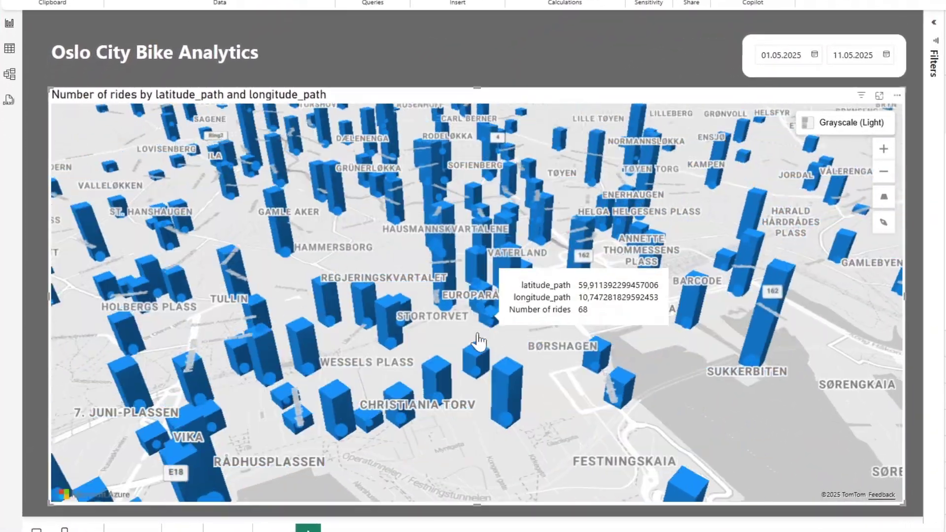
pyautogui.moveTo(478, 340); pyautogui.dragTo(479, 296)
pyautogui.rightClick(643, 318)
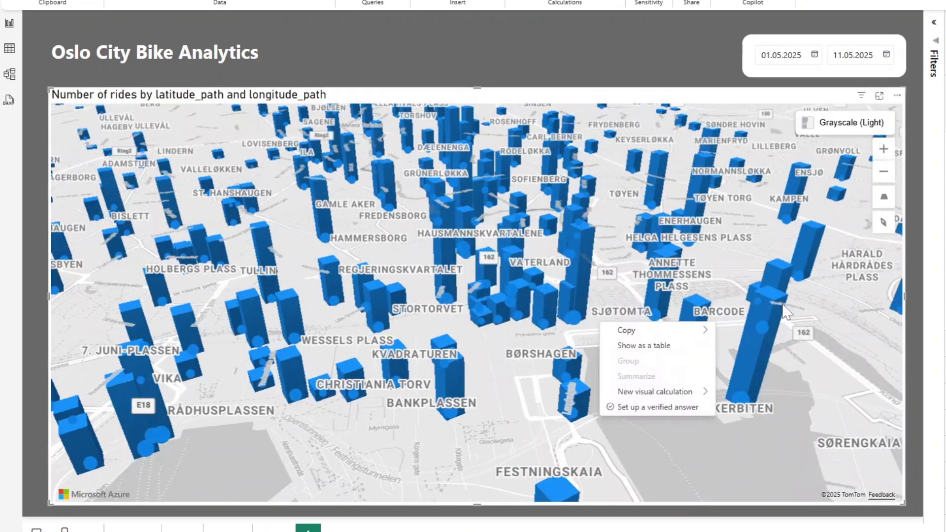
pyautogui.click(770, 302)
pyautogui.scroll(-5, 763, 325)
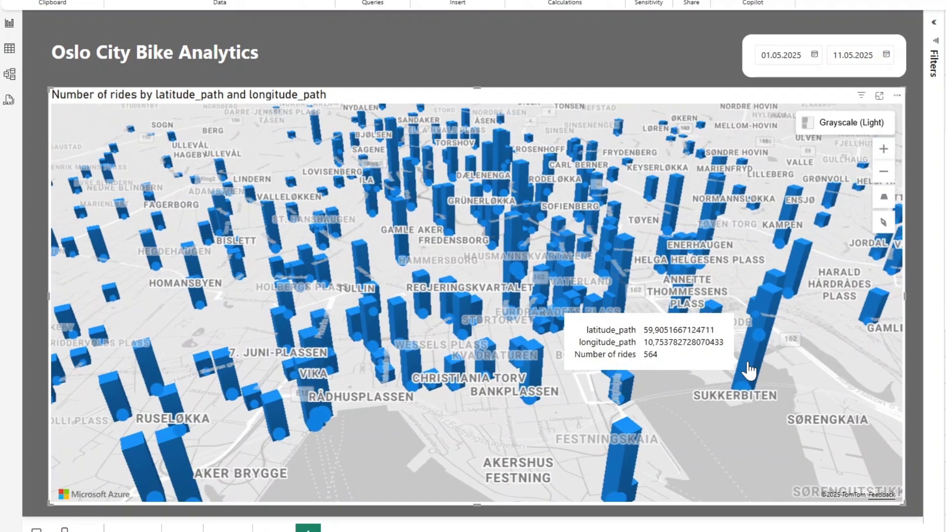
pyautogui.scroll(5, 739, 360)
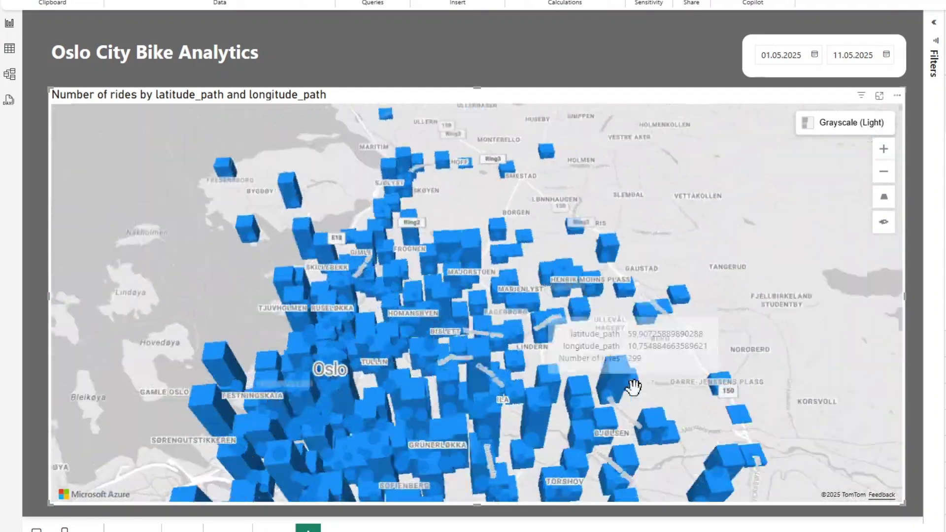
pyautogui.rightClick(706, 306)
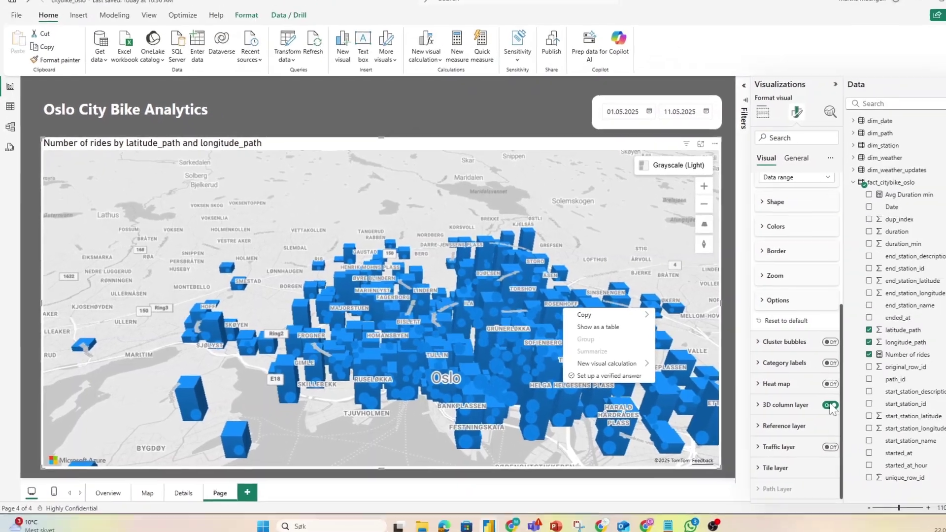
pyautogui.click(744, 462)
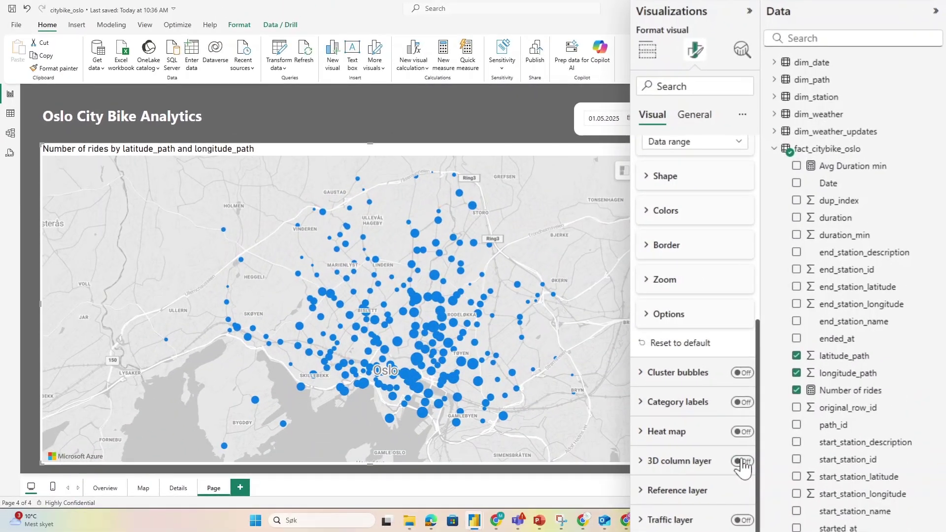
pyautogui.scroll(5, 702, 422)
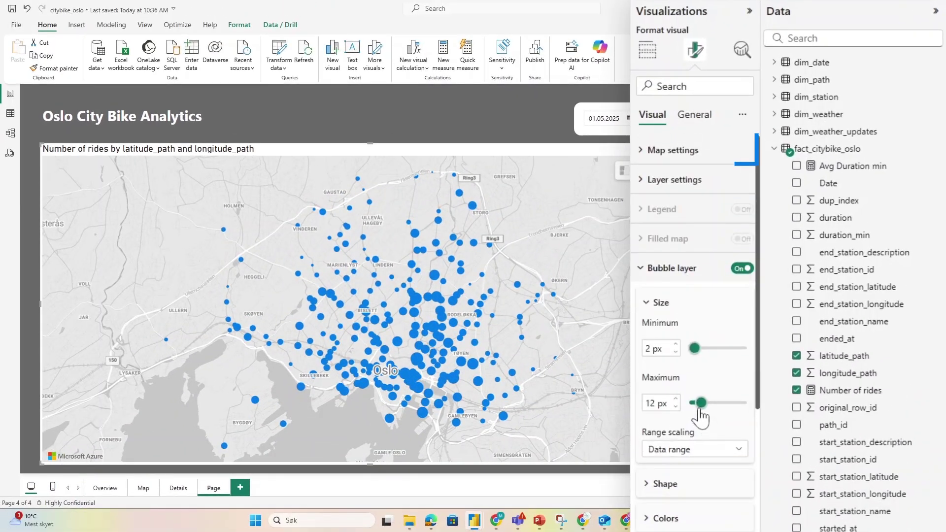
# Step: In Map settings Style, turn place Labels off and keep Road details on
pyautogui.click(662, 150)
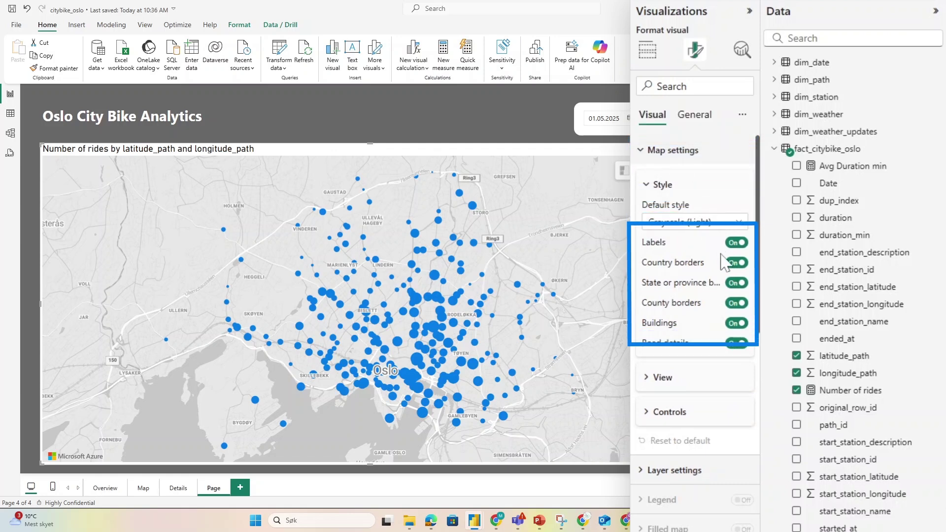
pyautogui.click(736, 242)
pyautogui.click(736, 243)
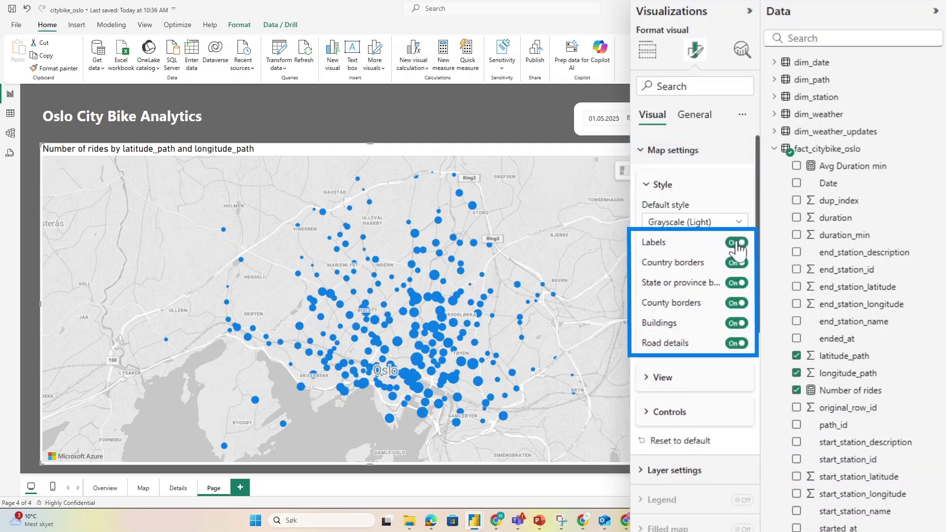
pyautogui.click(737, 242)
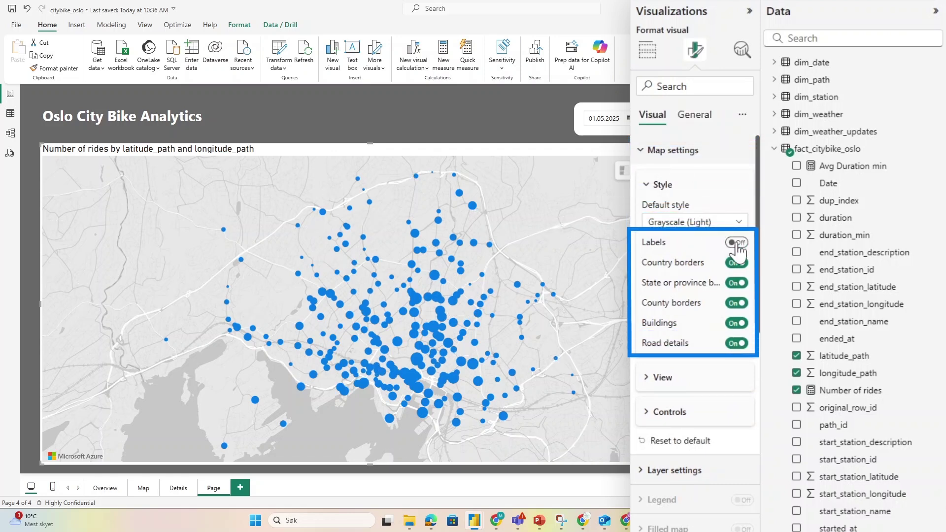
pyautogui.click(736, 343)
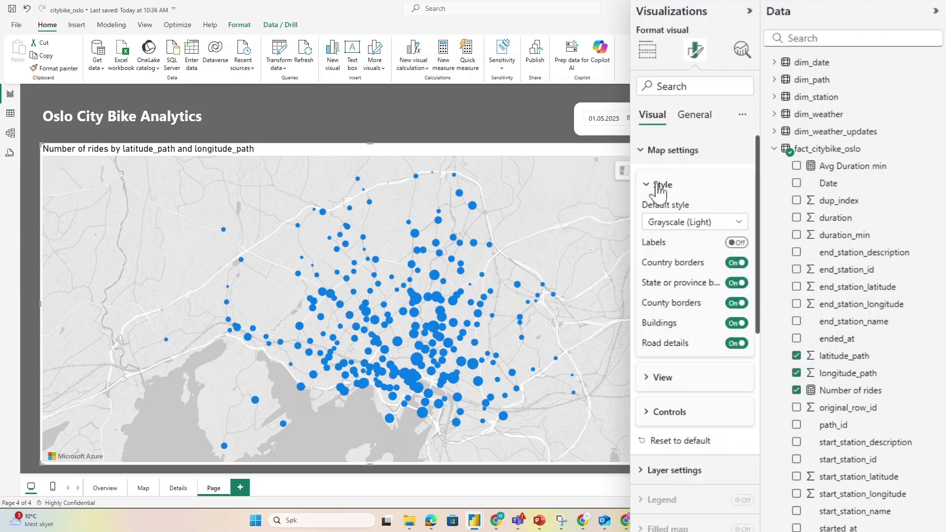
pyautogui.scroll(-5, 670, 433)
pyautogui.scroll(5, 671, 432)
# Step: In Controls keep Navigation on and Selection enabled, widening the side panels
pyautogui.click(670, 412)
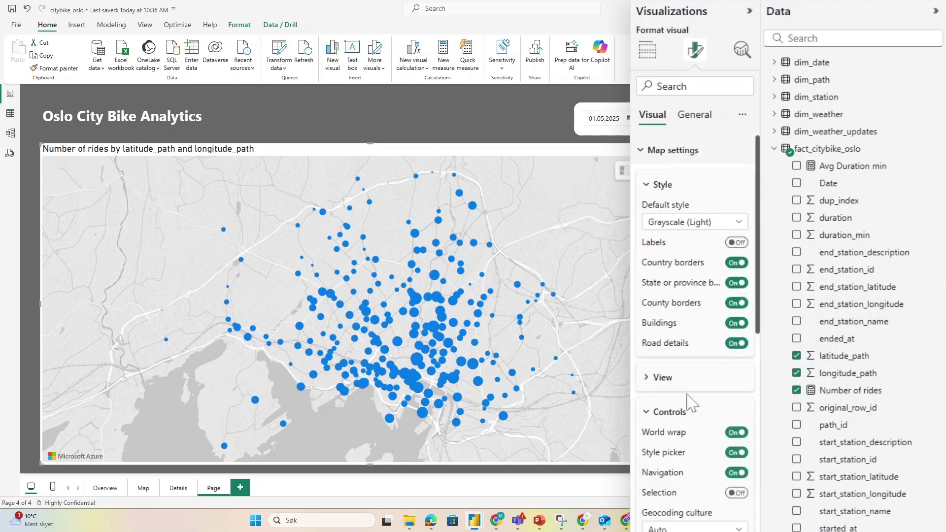
pyautogui.scroll(-2, 687, 403)
pyautogui.scroll(-1, 687, 333)
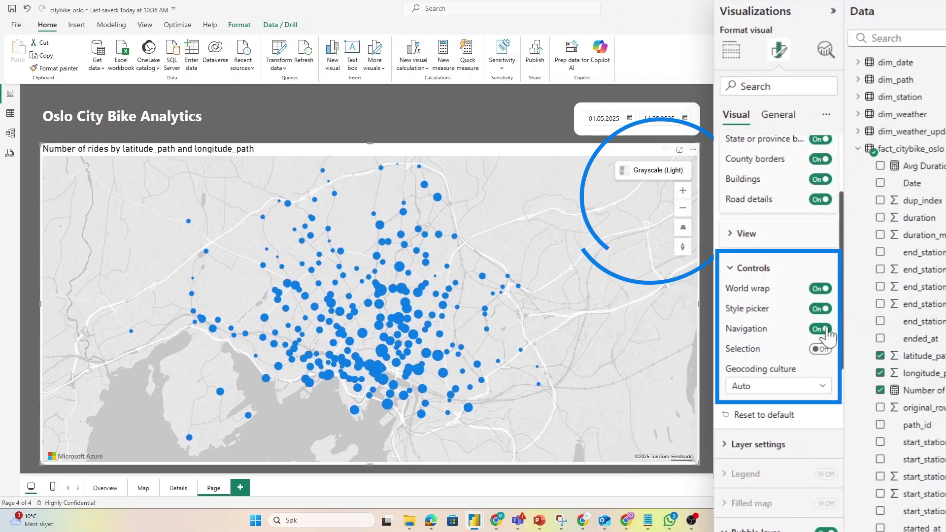
pyautogui.click(821, 330)
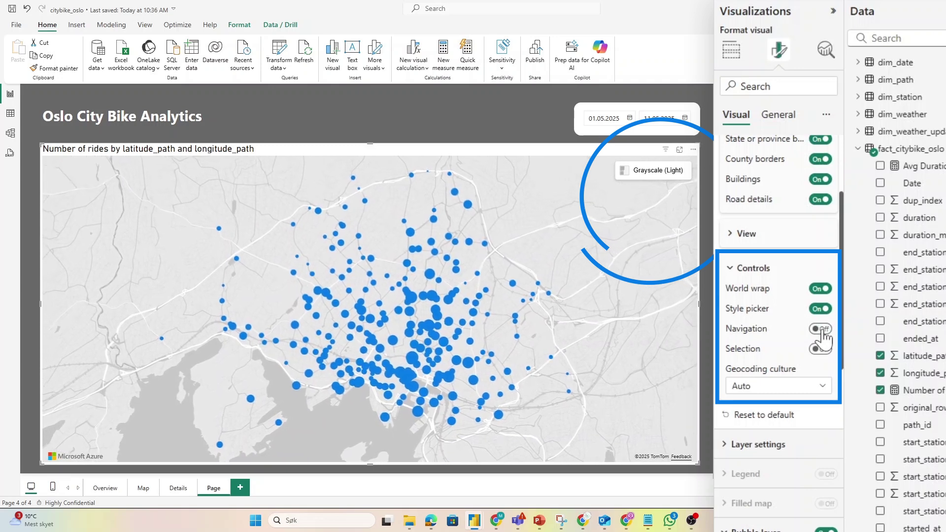
pyautogui.click(820, 328)
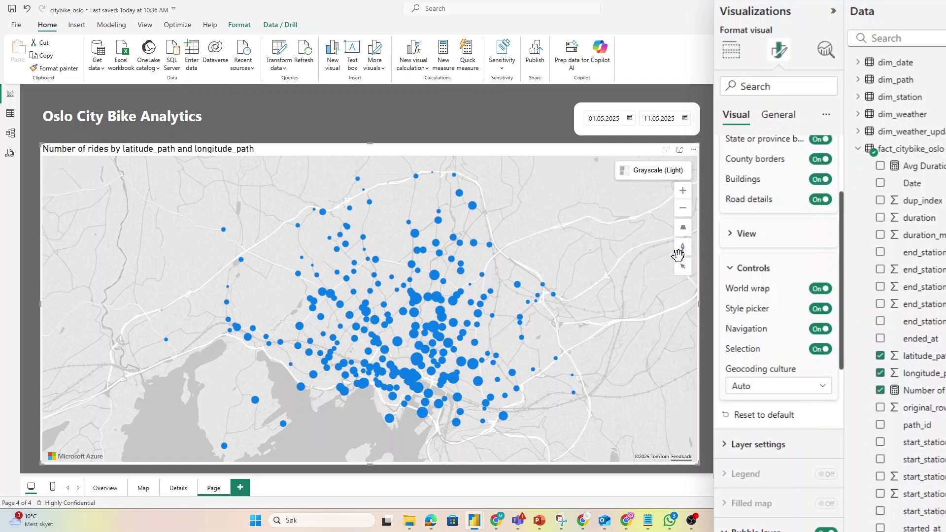
pyautogui.moveTo(844, 366); pyautogui.dragTo(785, 365)
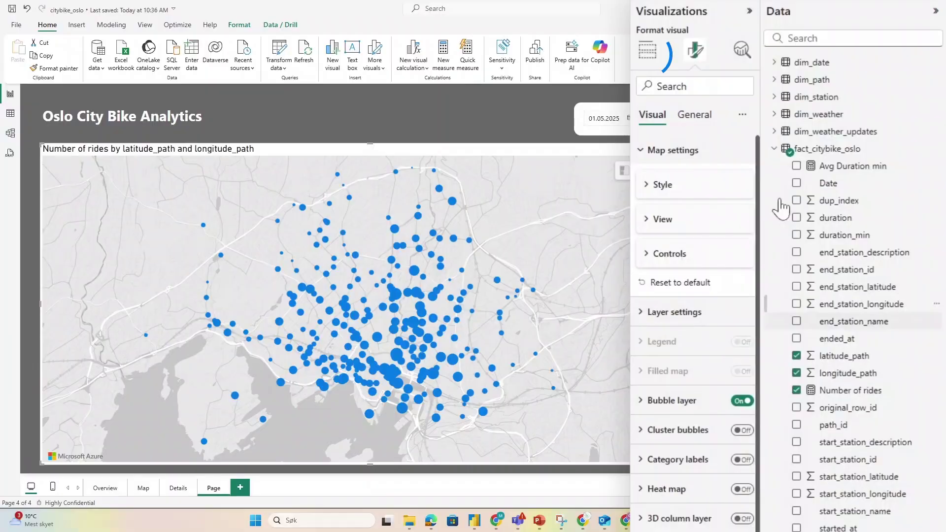
# Step: Join the map points into trip lines using path_id as the Path ID
pyautogui.click(647, 52)
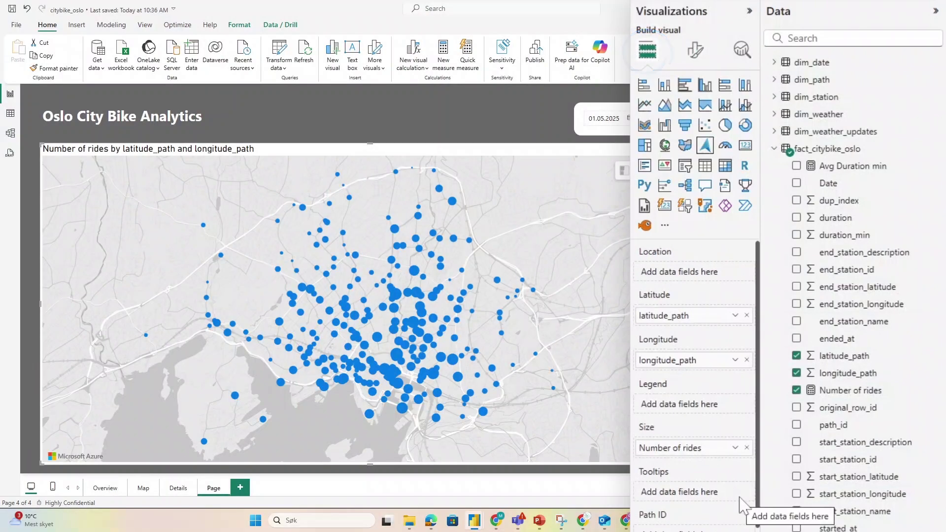
pyautogui.scroll(-3, 734, 494)
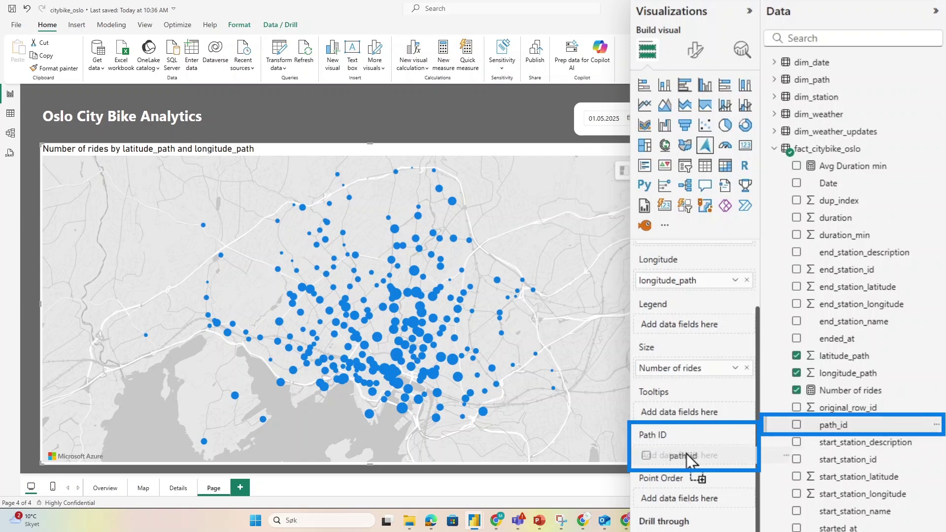
pyautogui.moveTo(687, 453); pyautogui.dragTo(686, 457)
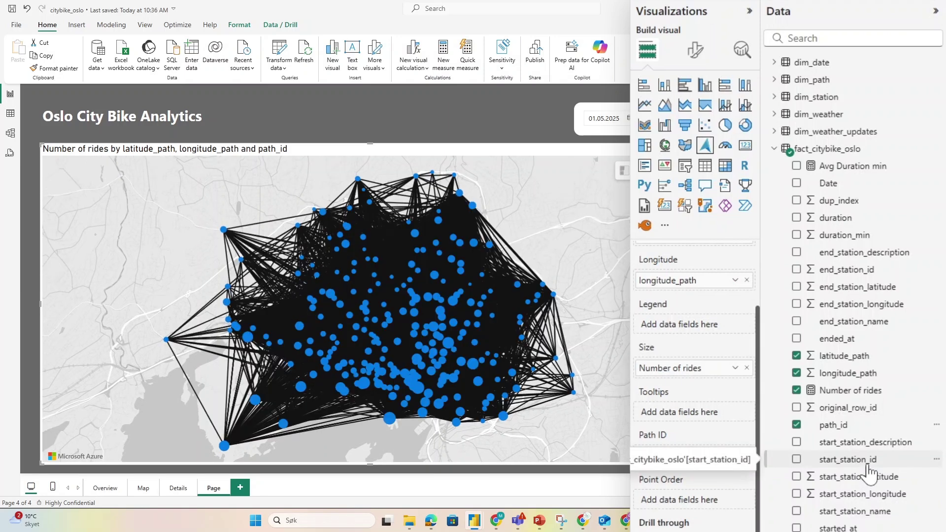
pyautogui.moveTo(303, 380); pyautogui.dragTo(263, 346)
pyautogui.moveTo(307, 402); pyautogui.dragTo(348, 422)
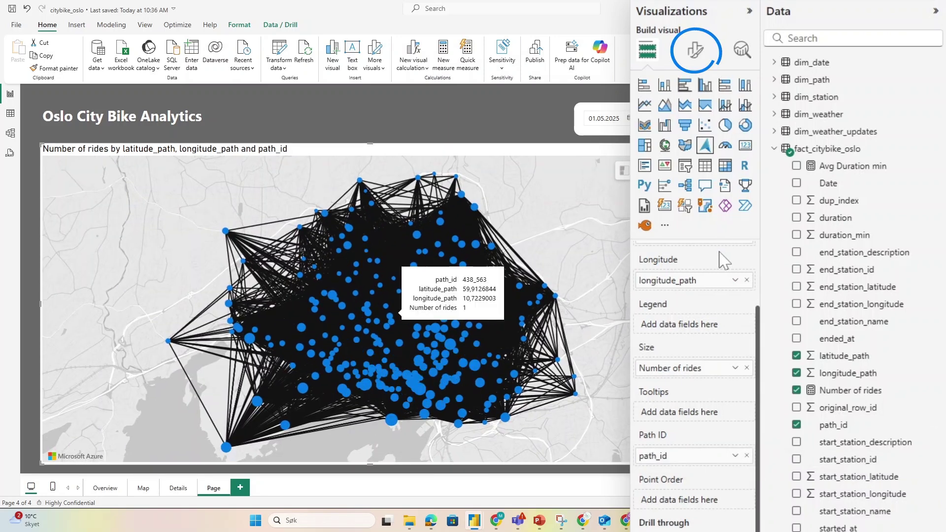
# Step: Set the Path layer to 1 px width at 56% transparency and narrow the map slightly
pyautogui.click(697, 53)
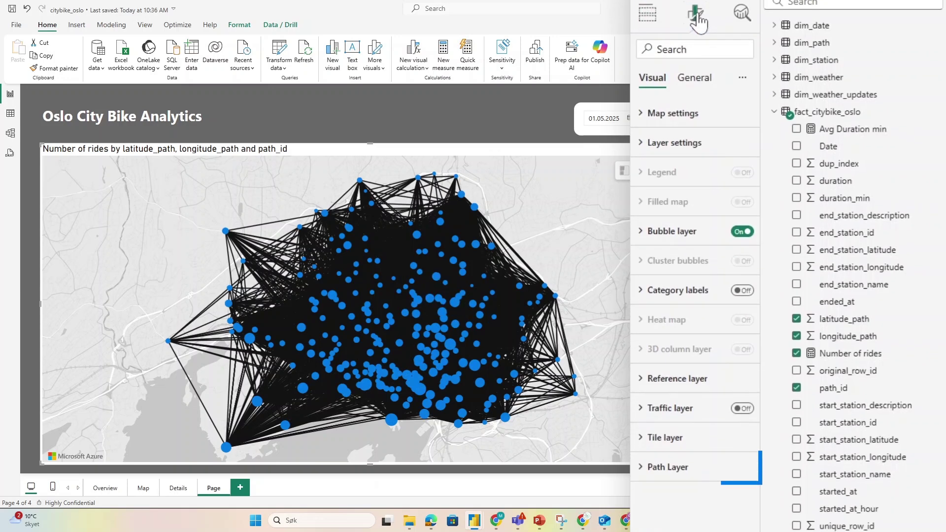
pyautogui.scroll(-1, 695, 221)
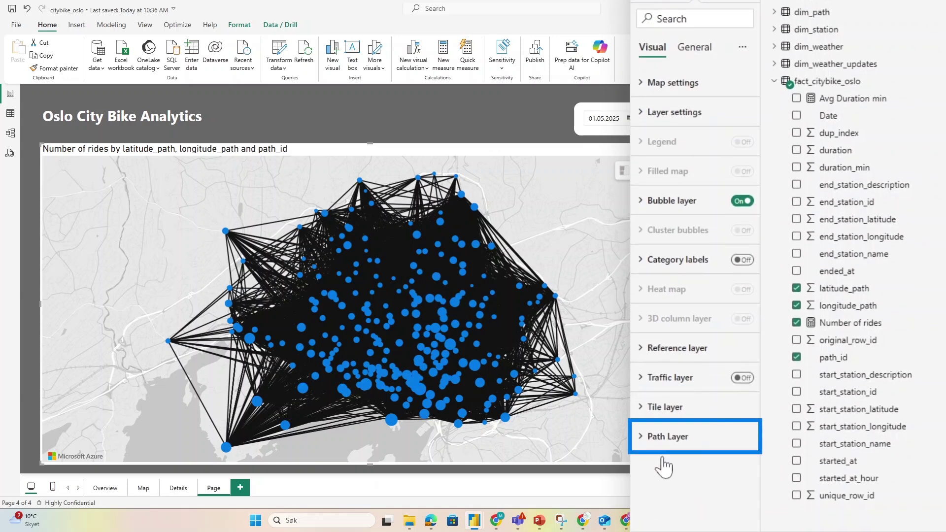
pyautogui.click(665, 436)
pyautogui.scroll(-3, 709, 414)
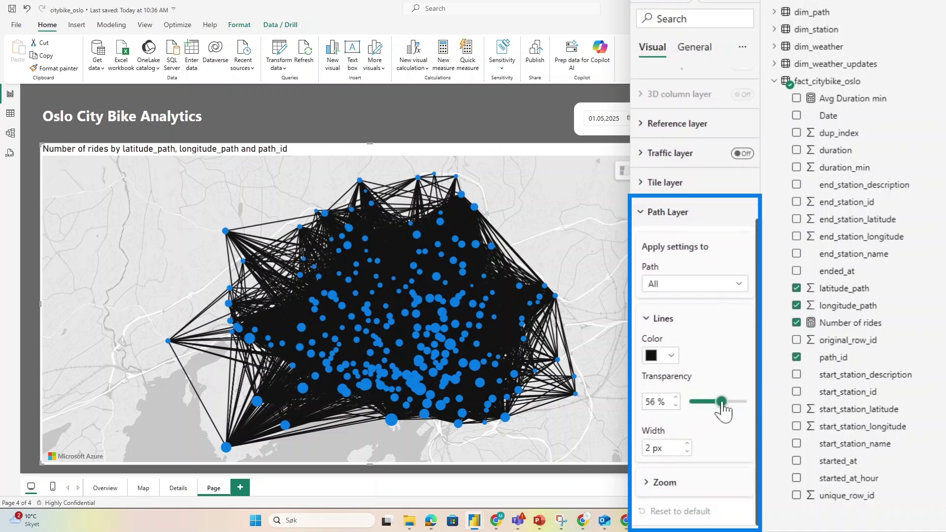
pyautogui.click(688, 454)
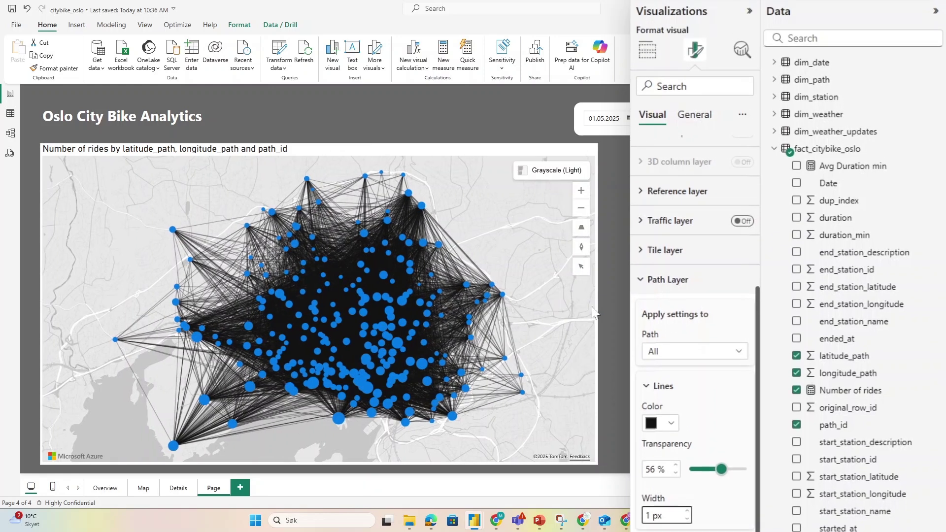
pyautogui.moveTo(596, 307); pyautogui.dragTo(553, 307)
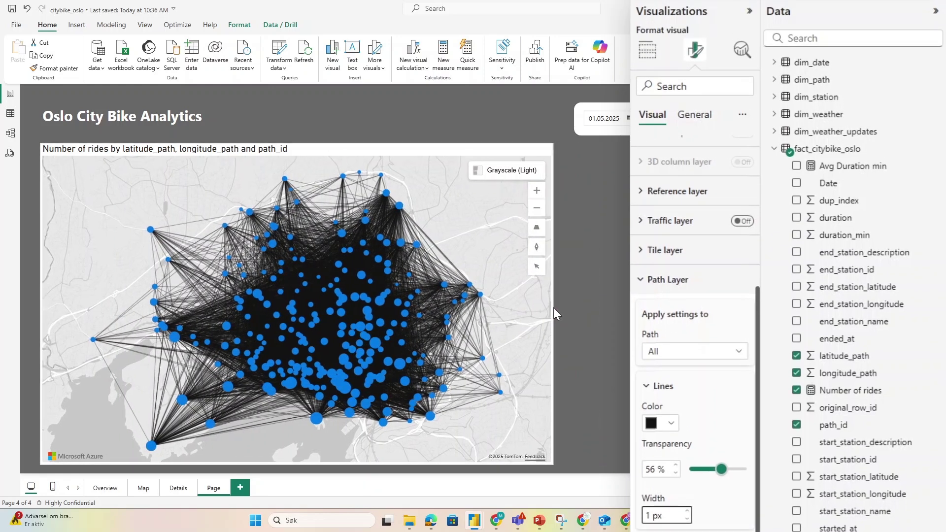
pyautogui.click(649, 50)
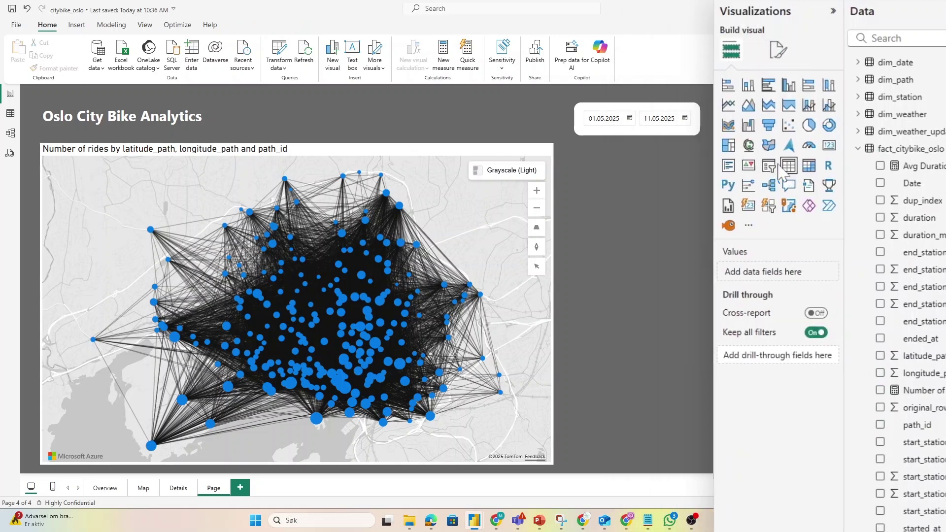
# Step: Add a start_station_id slicer styled as a Dropdown
pyautogui.click(770, 167)
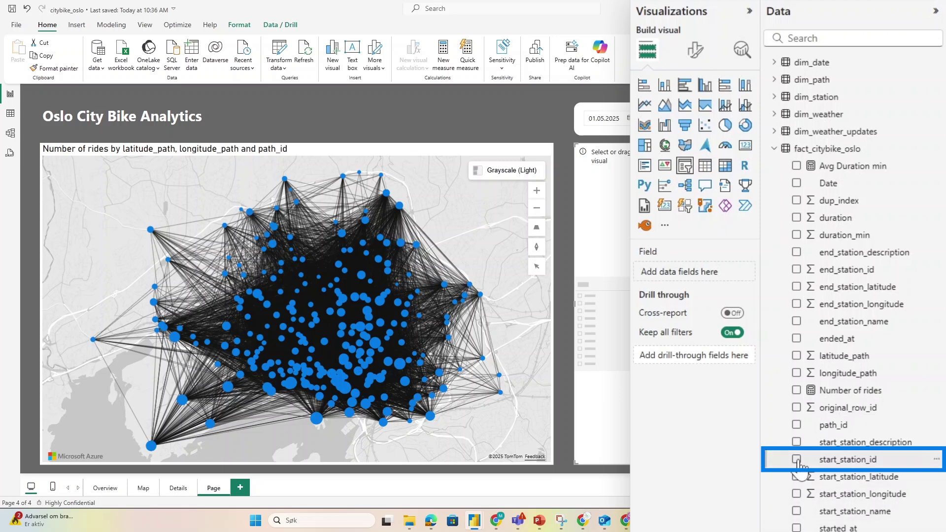
pyautogui.click(795, 459)
pyautogui.click(698, 52)
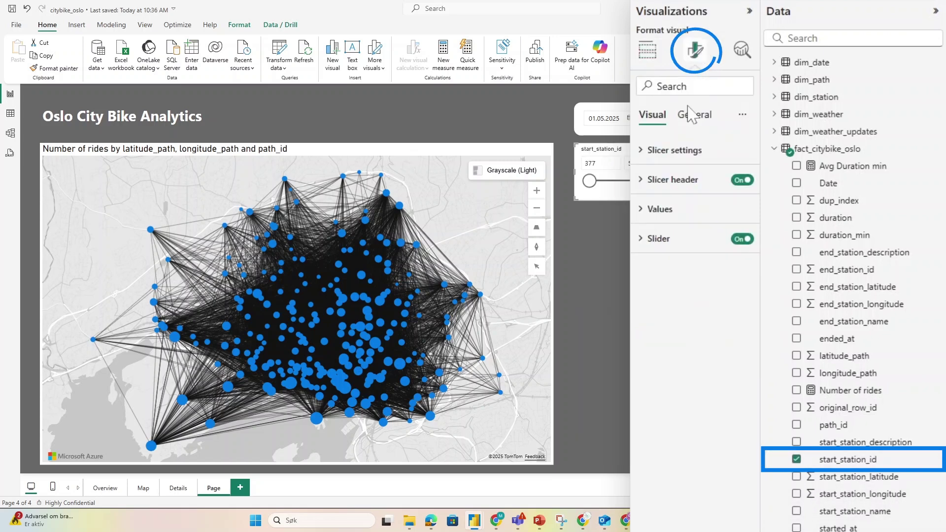
pyautogui.click(669, 150)
pyautogui.click(677, 223)
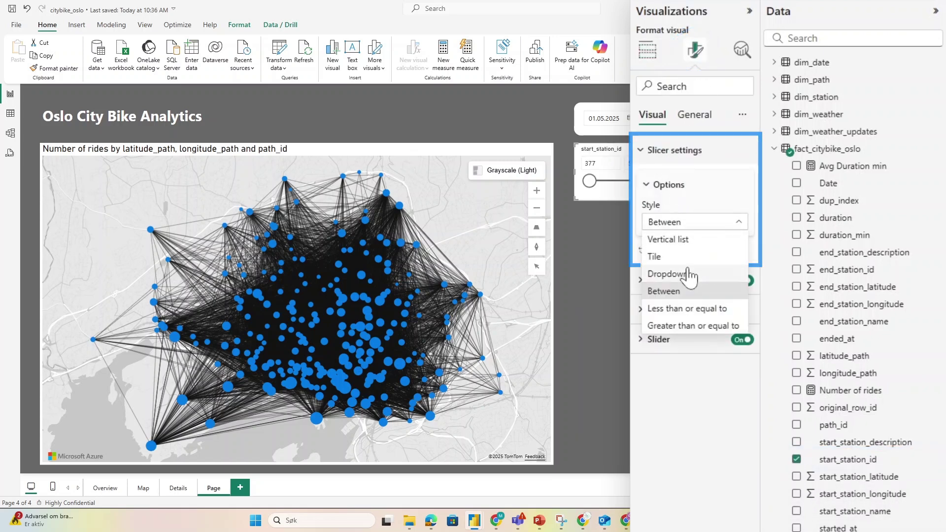
pyautogui.click(676, 274)
# Step: Add a second slicer filtering by duration_min
pyautogui.click(686, 165)
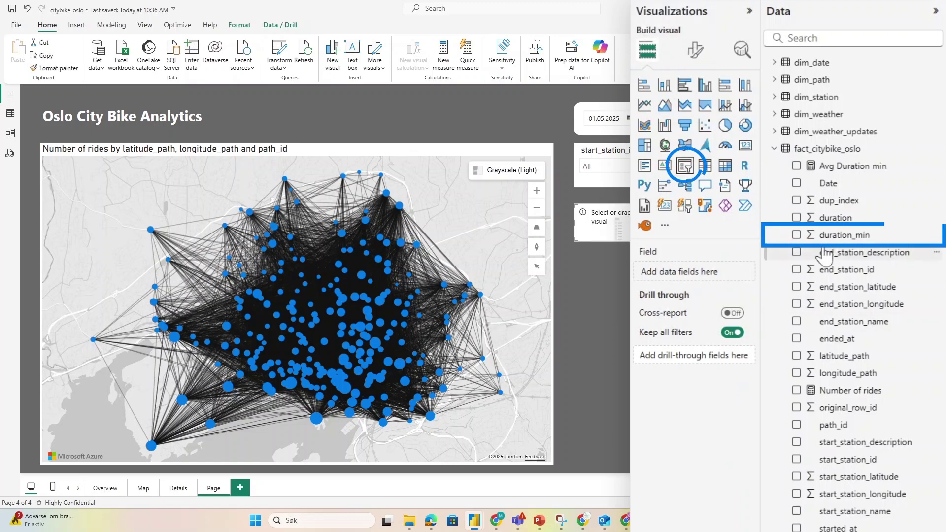
pyautogui.click(796, 235)
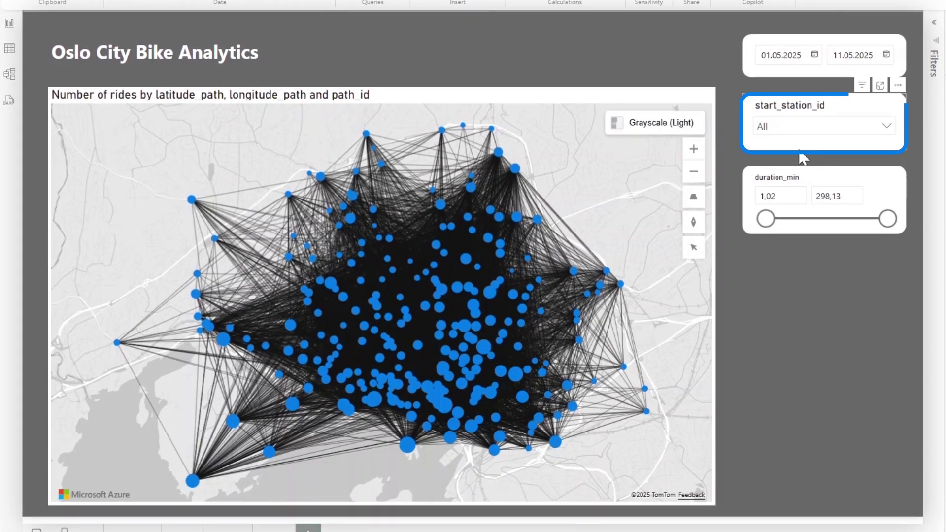
# Step: Select start station 377 in the slicer so the map shows only its trips
pyautogui.click(820, 185)
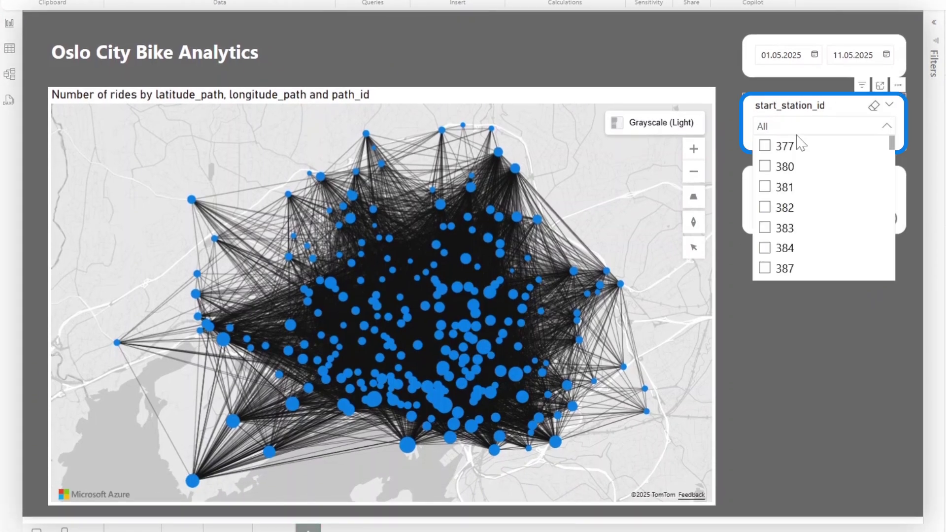
pyautogui.click(764, 147)
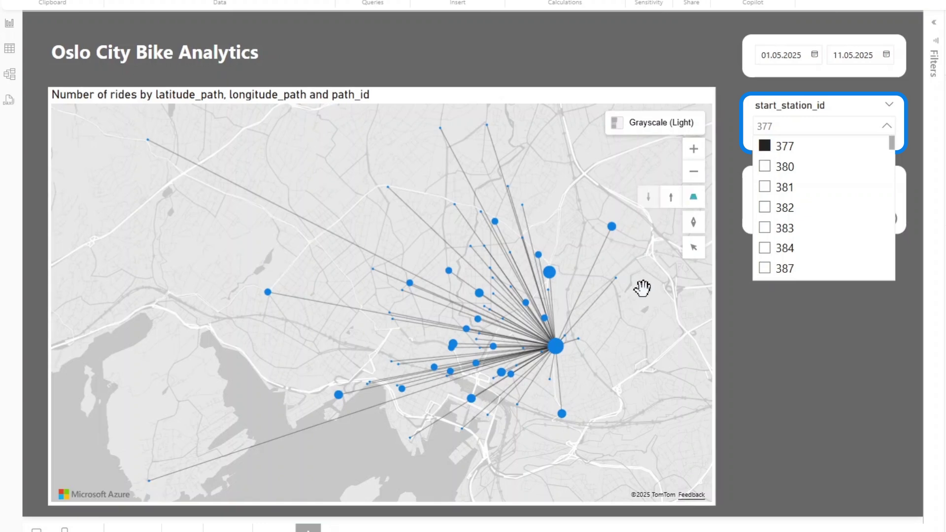
pyautogui.moveTo(389, 416)
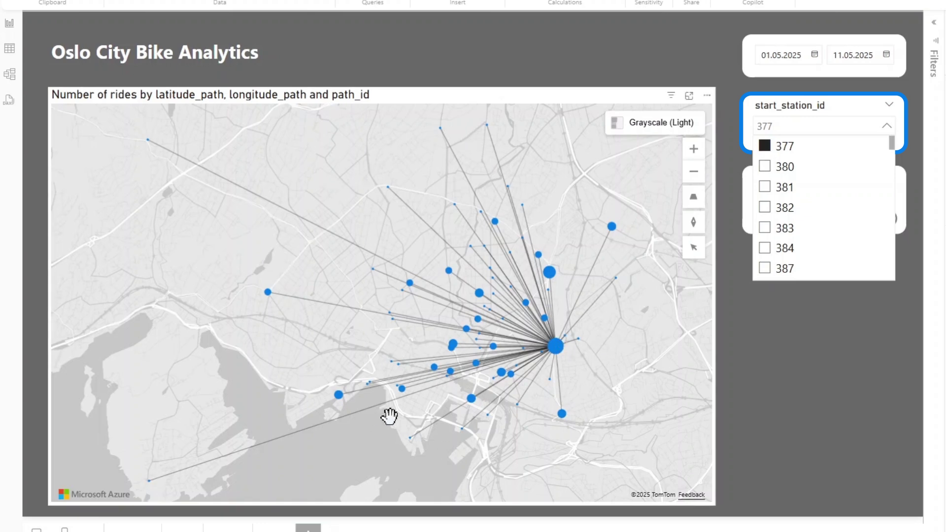
pyautogui.click(824, 40)
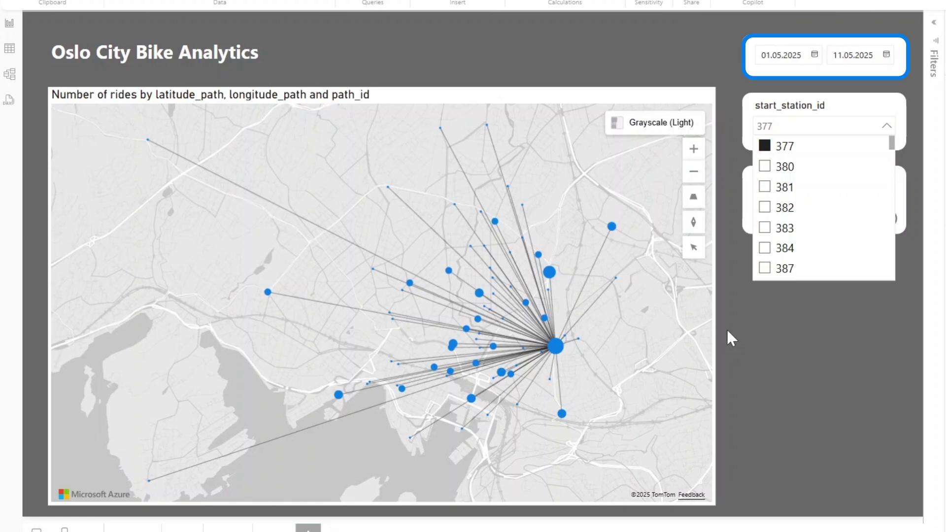
pyautogui.click(802, 338)
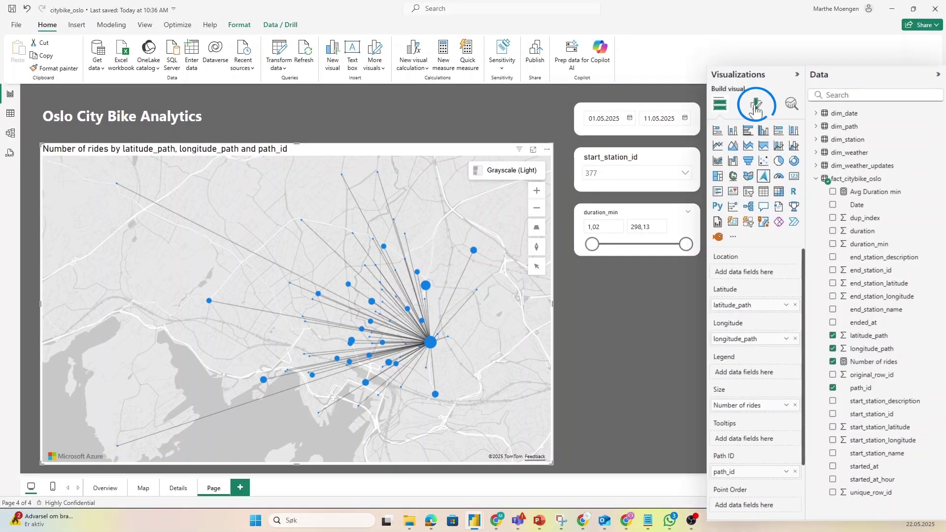
pyautogui.click(820, 107)
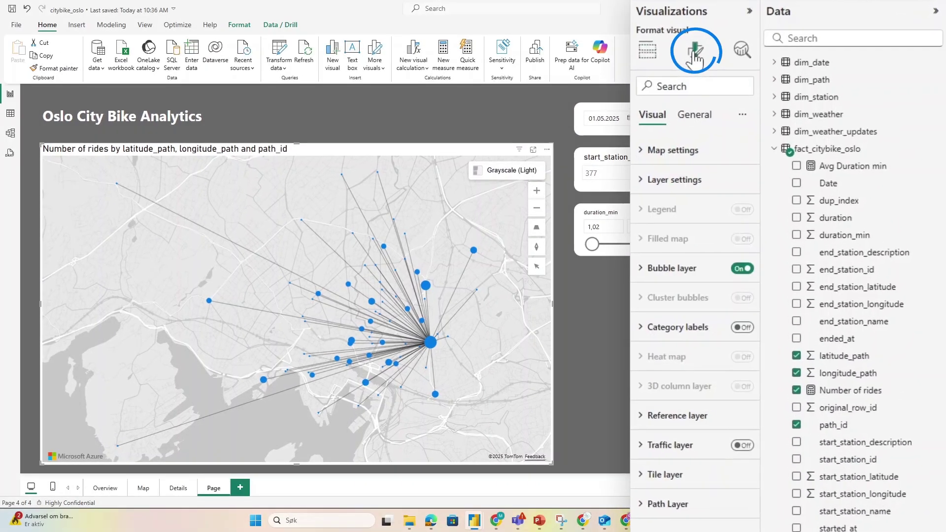
# Step: Enable Traffic control signs in the Traffic layer, preview live traffic, then switch it off
pyautogui.click(665, 445)
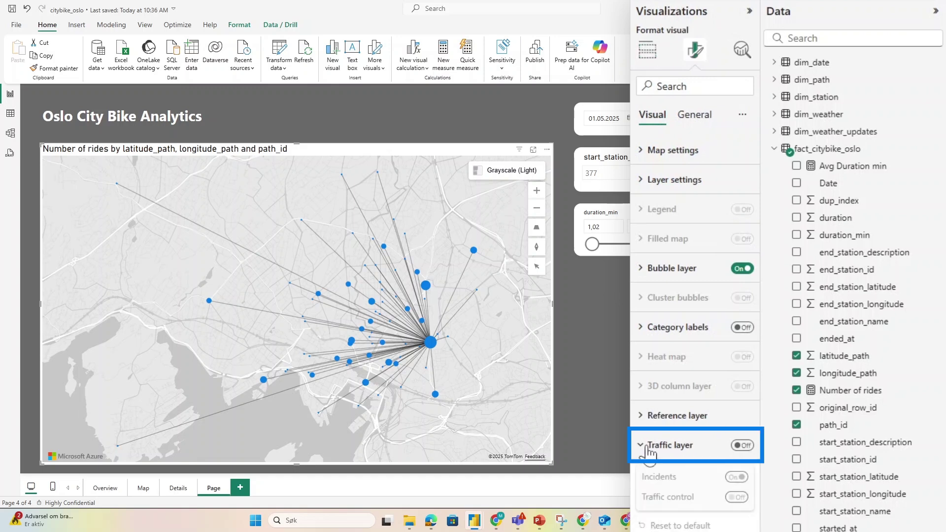
pyautogui.click(741, 446)
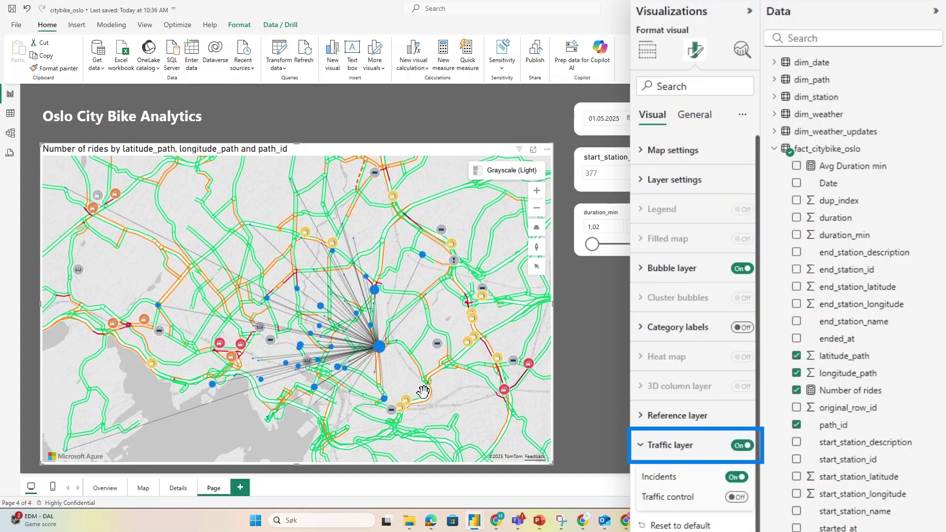
pyautogui.click(737, 497)
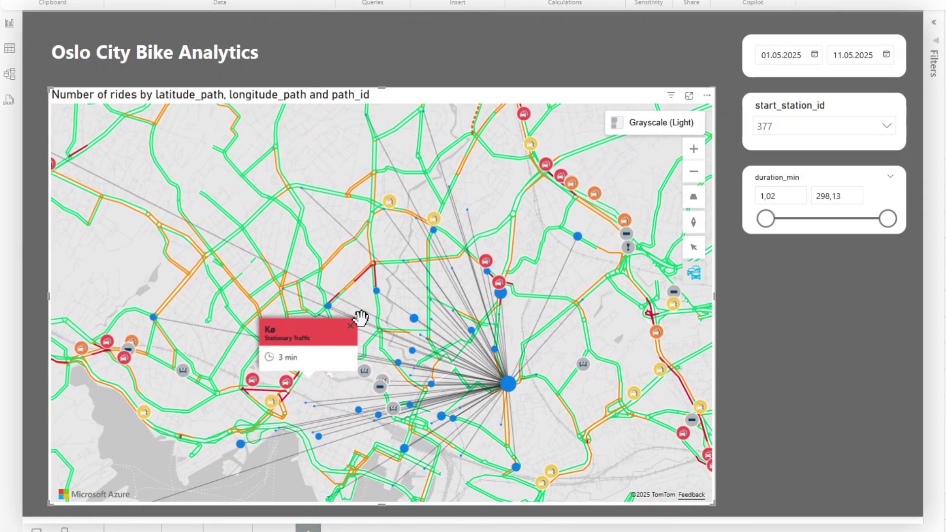
pyautogui.click(350, 327)
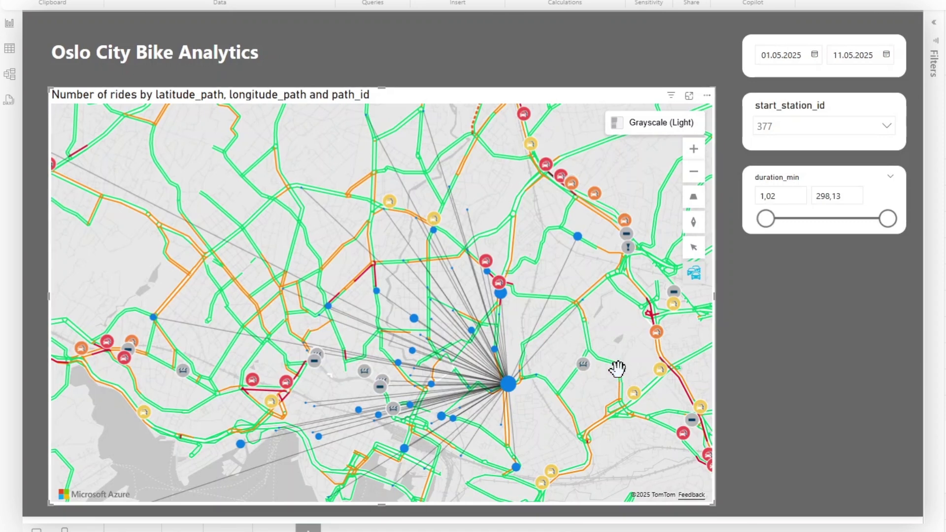
pyautogui.moveTo(552, 404); pyautogui.dragTo(554, 346)
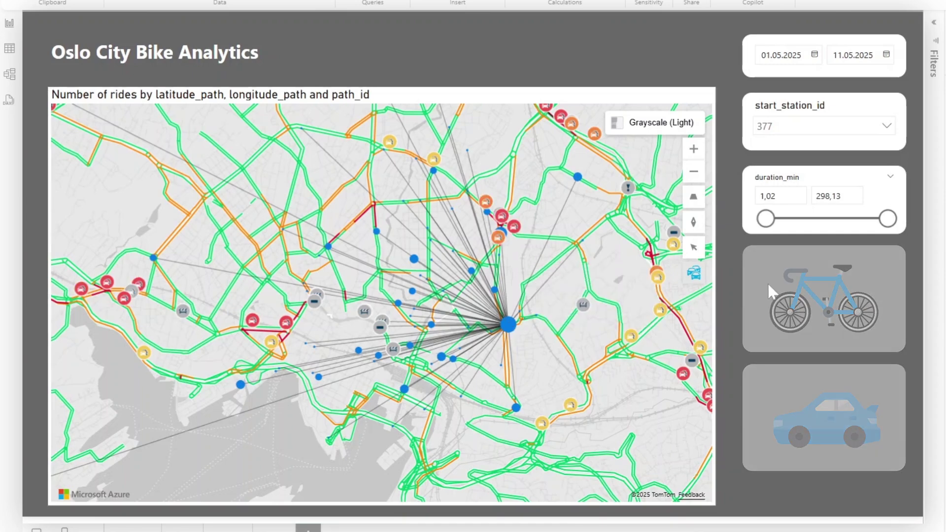
pyautogui.click(694, 273)
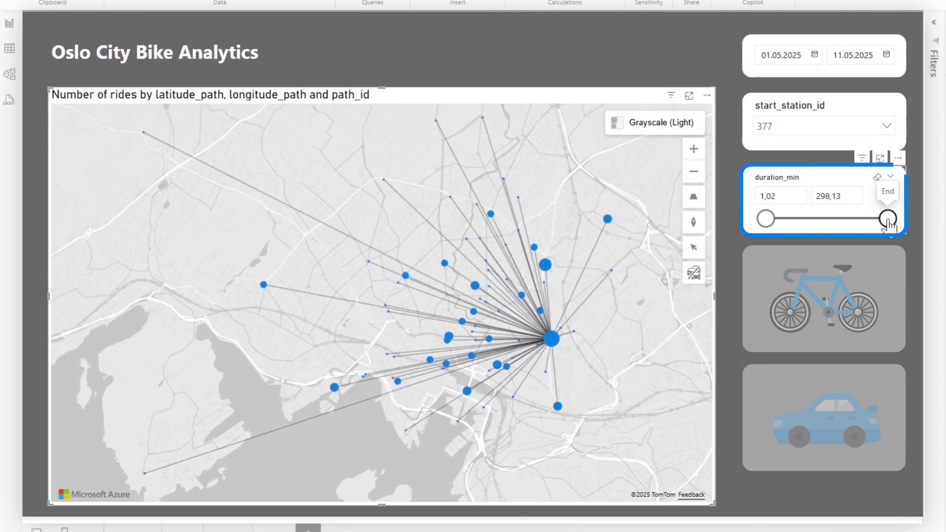
# Step: Cap duration_min at 9,79 minutes and outline the 10-minute reachable area with Range selection
pyautogui.moveTo(781, 219); pyautogui.dragTo(775, 219)
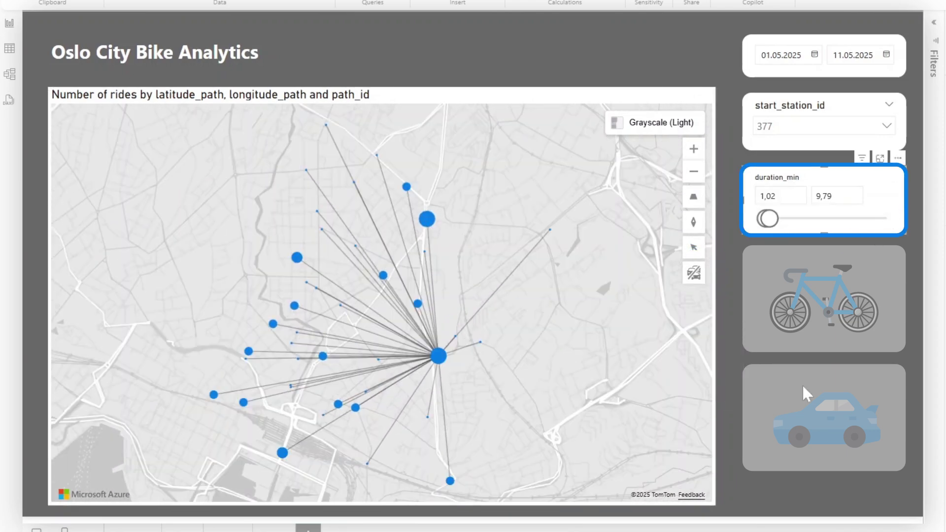
pyautogui.click(694, 248)
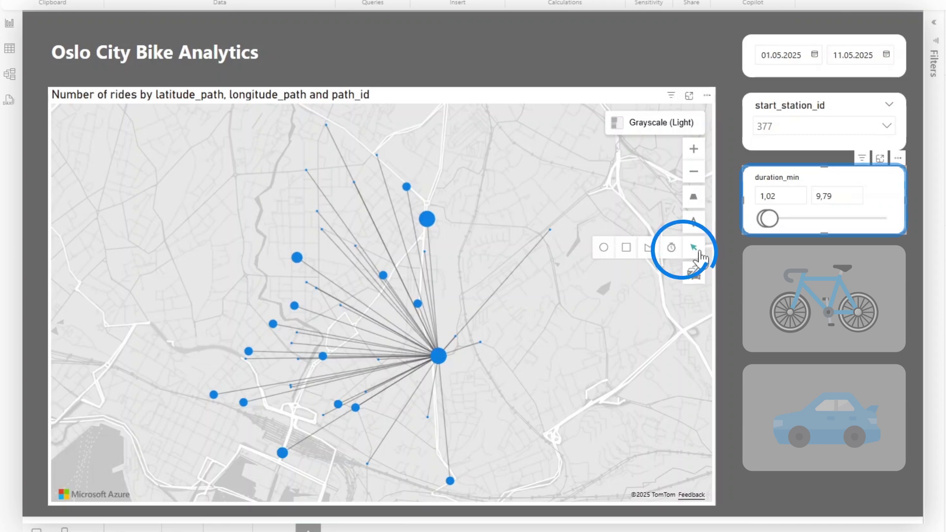
pyautogui.click(670, 249)
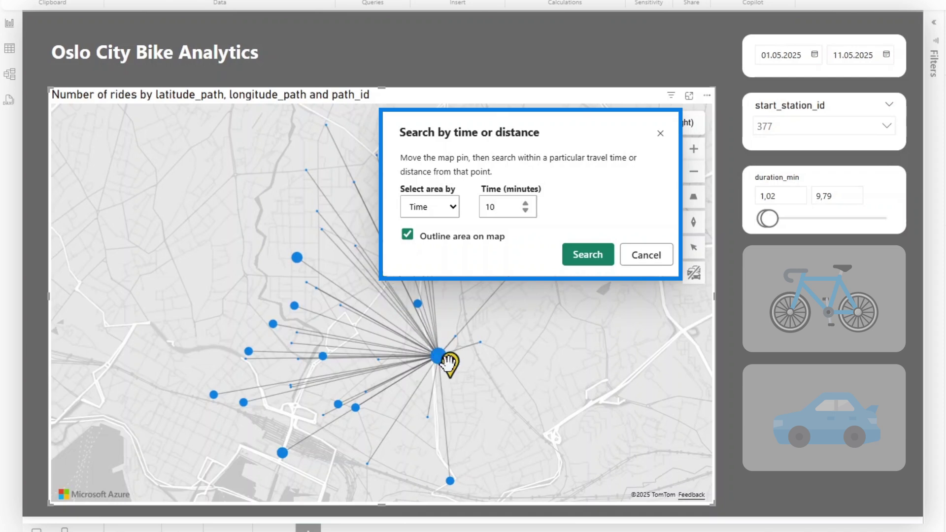
pyautogui.click(587, 254)
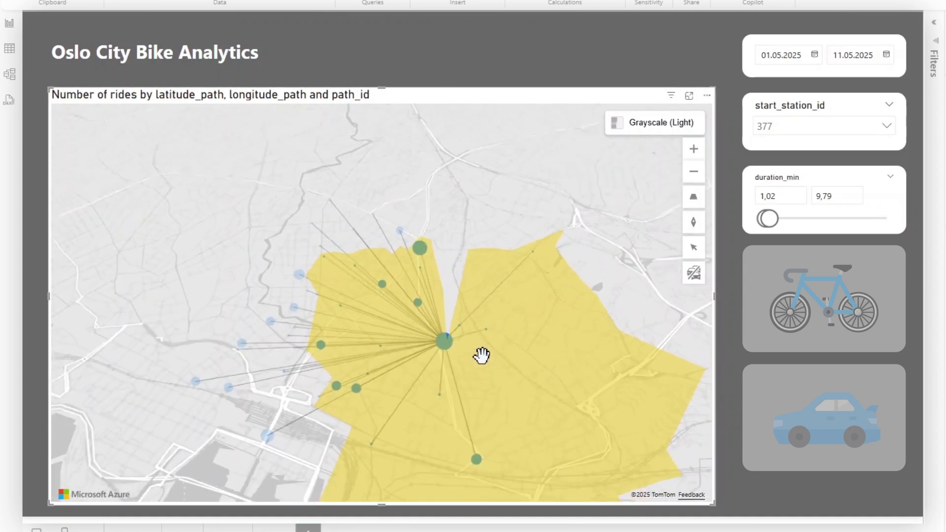
pyautogui.rightClick(484, 392)
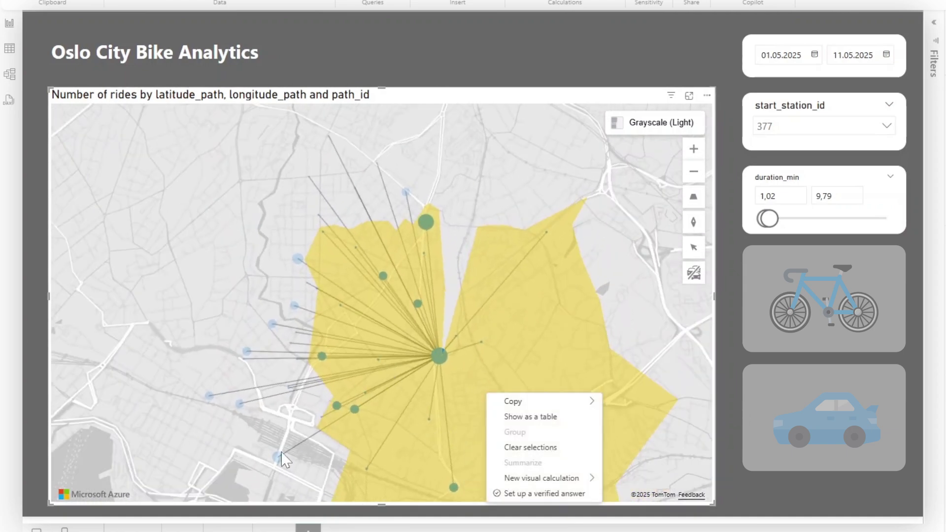
pyautogui.click(887, 339)
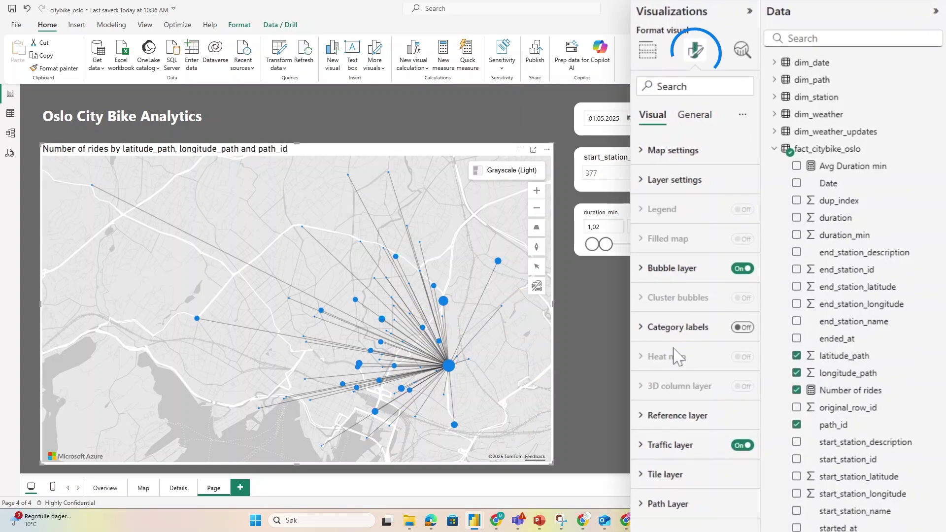
# Step: Load a Reference layer of Type URL from the pasted GeoJSON boundary address
pyautogui.click(671, 417)
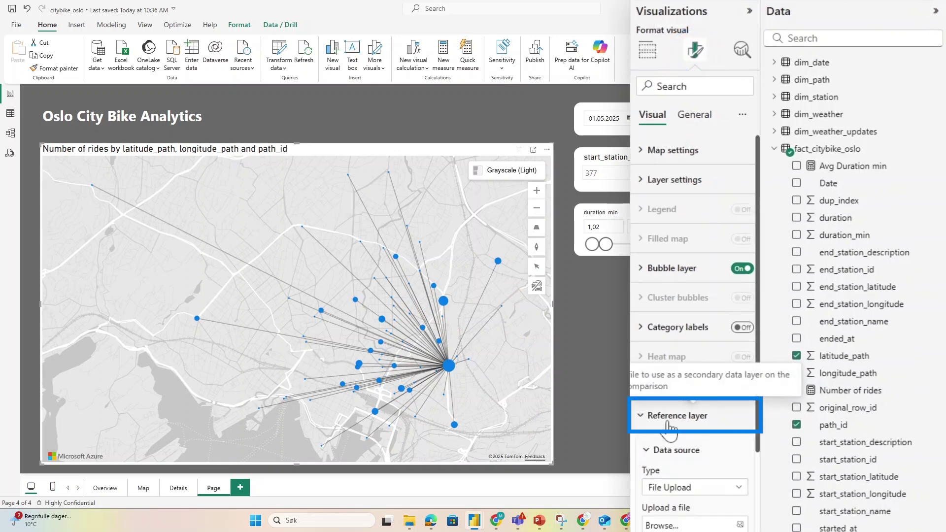
pyautogui.scroll(-2, 680, 414)
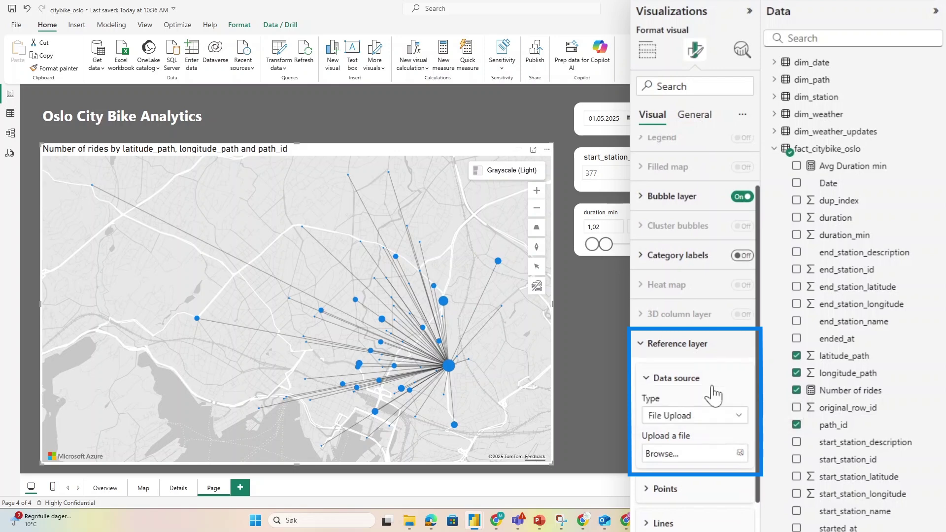
pyautogui.scroll(-2, 713, 394)
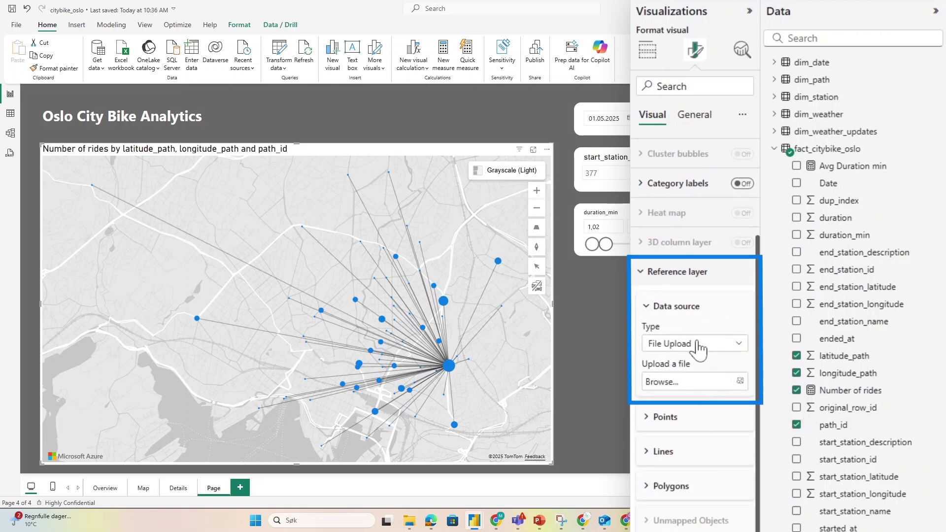
pyautogui.click(699, 344)
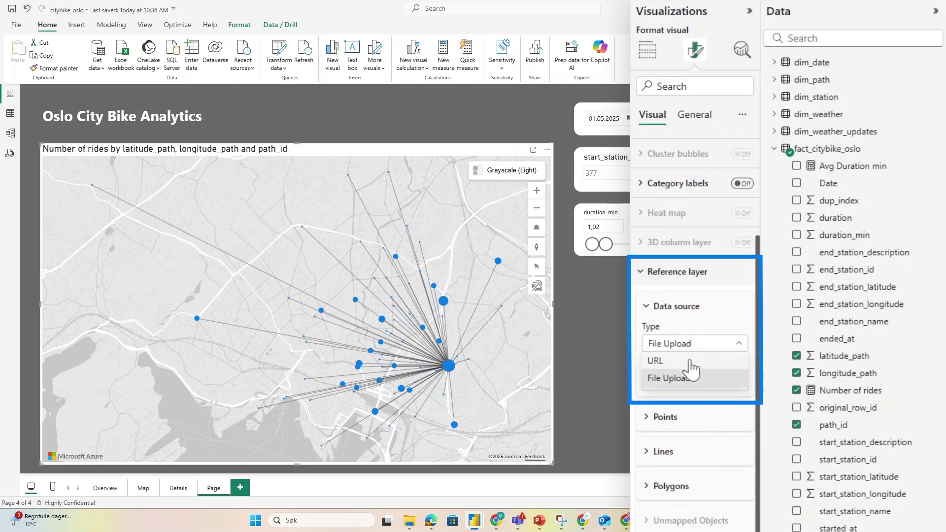
pyautogui.click(658, 361)
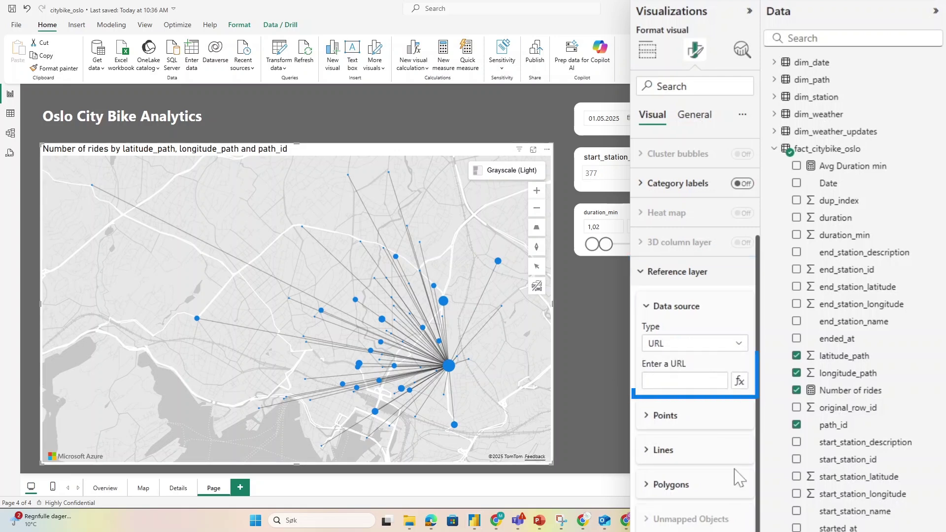
pyautogui.hotkey('ctrl', 'v')
pyautogui.press('Return')
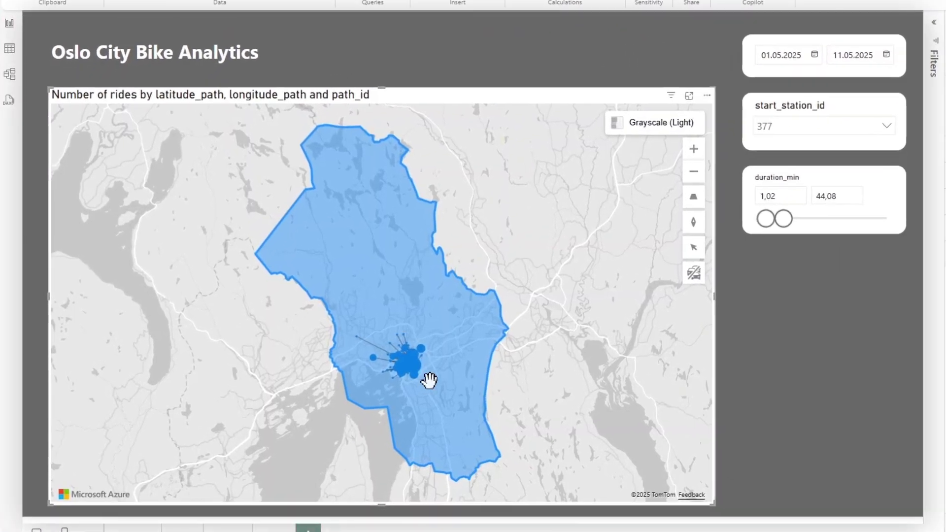
pyautogui.scroll(2, 422, 386)
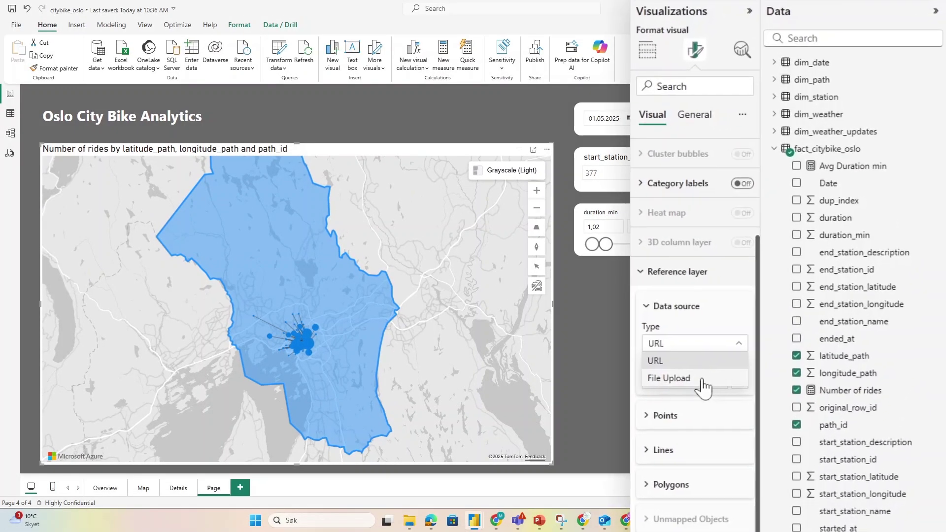
pyautogui.click(704, 385)
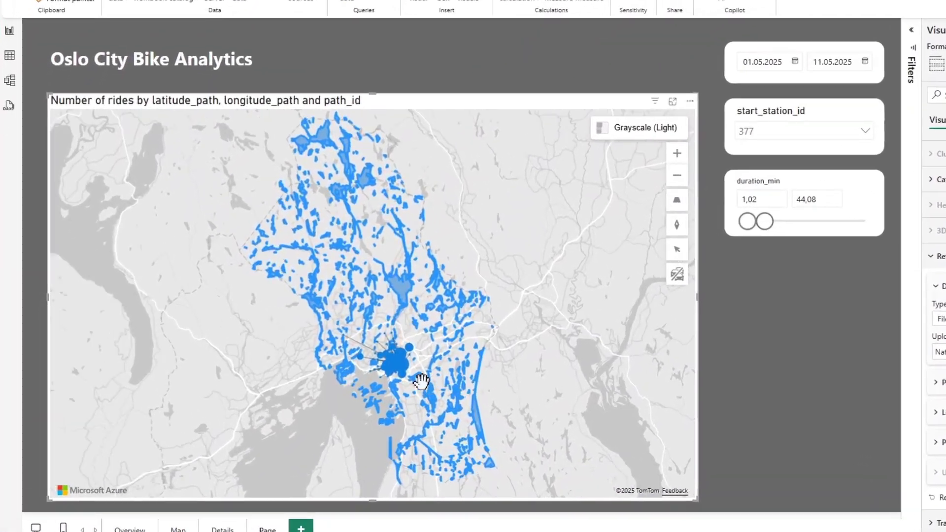
pyautogui.scroll(5, 351, 373)
pyautogui.scroll(2, 456, 412)
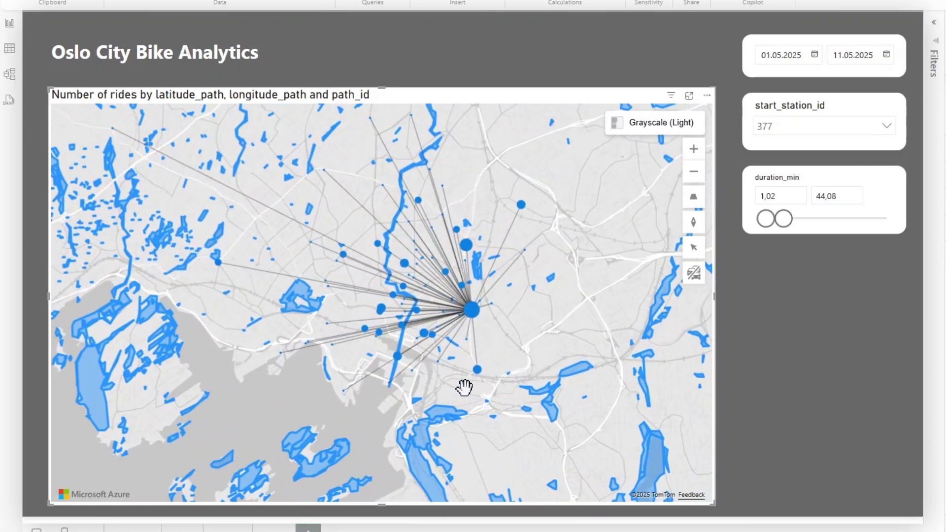
pyautogui.scroll(2, 429, 418)
# Step: Pan across the Naturtyper nature shapes, then switch to the Overview page
pyautogui.moveTo(381, 427); pyautogui.dragTo(379, 430)
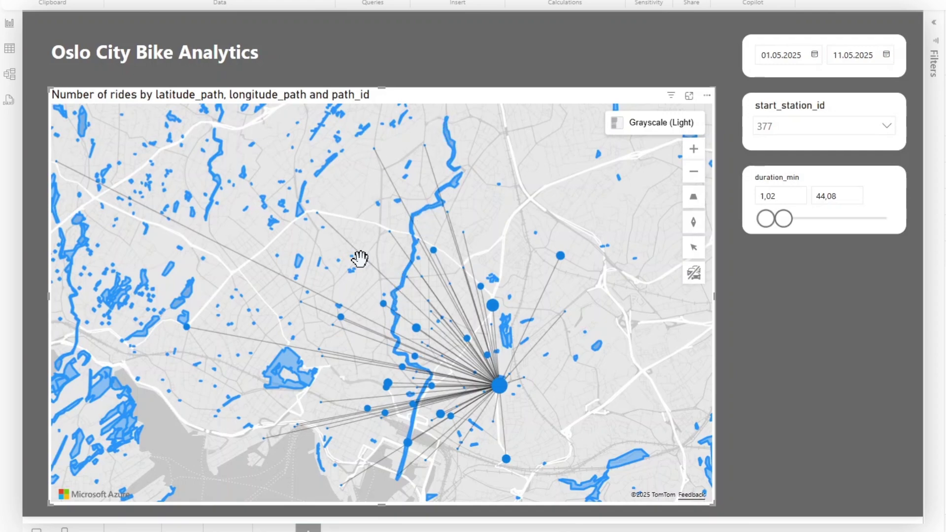
pyautogui.moveTo(327, 389); pyautogui.dragTo(592, 370)
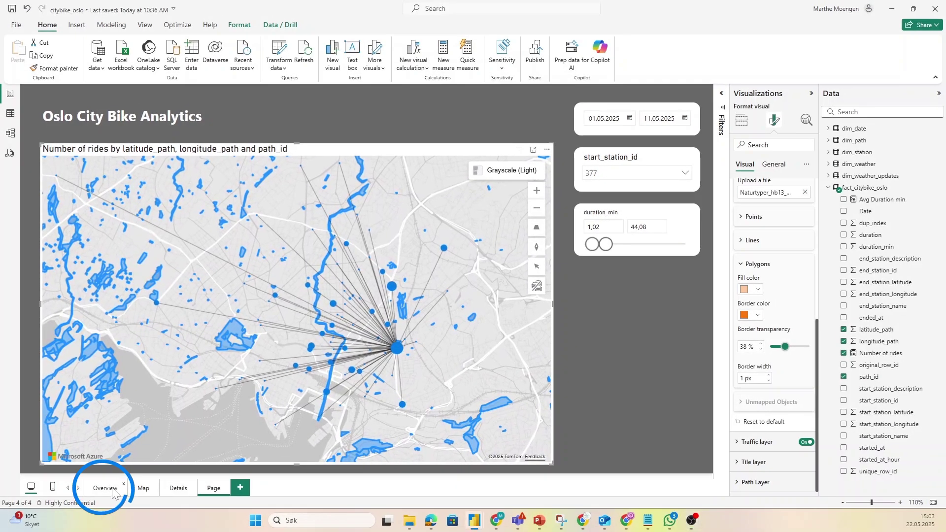
pyautogui.click(105, 488)
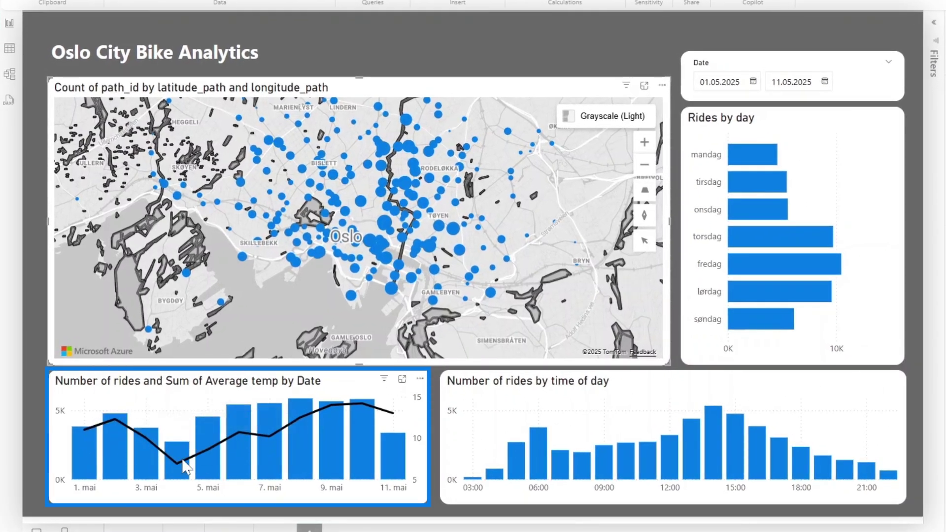
# Step: Select the 5.–10. mai date bars, clear them, then highlight søndag and finally tirsdag rides
pyautogui.moveTo(363, 403); pyautogui.dragTo(231, 436)
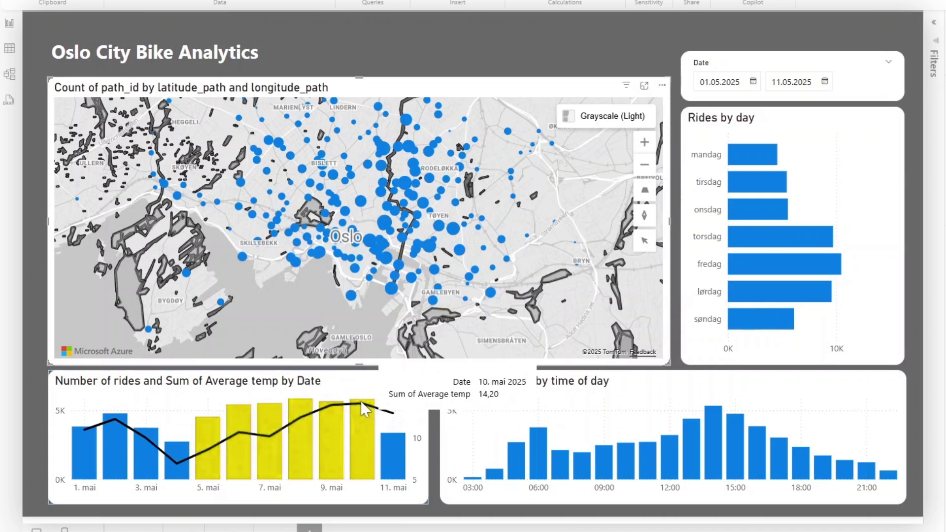
pyautogui.click(325, 417)
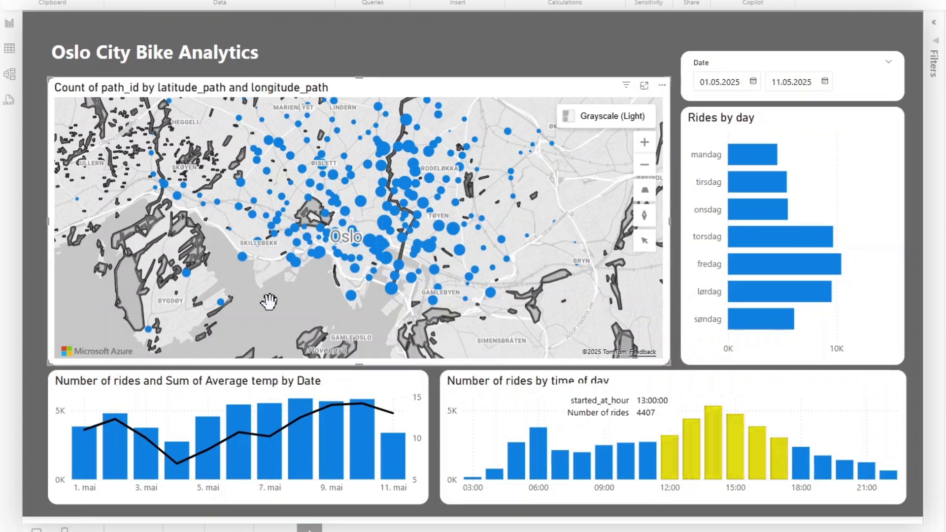
pyautogui.scroll(3, 269, 300)
pyautogui.scroll(3, 268, 301)
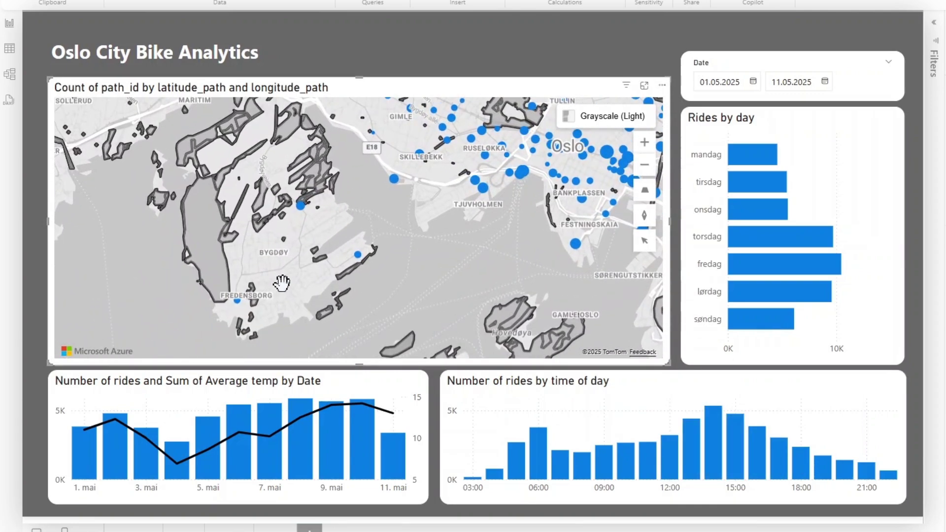
pyautogui.scroll(2, 282, 283)
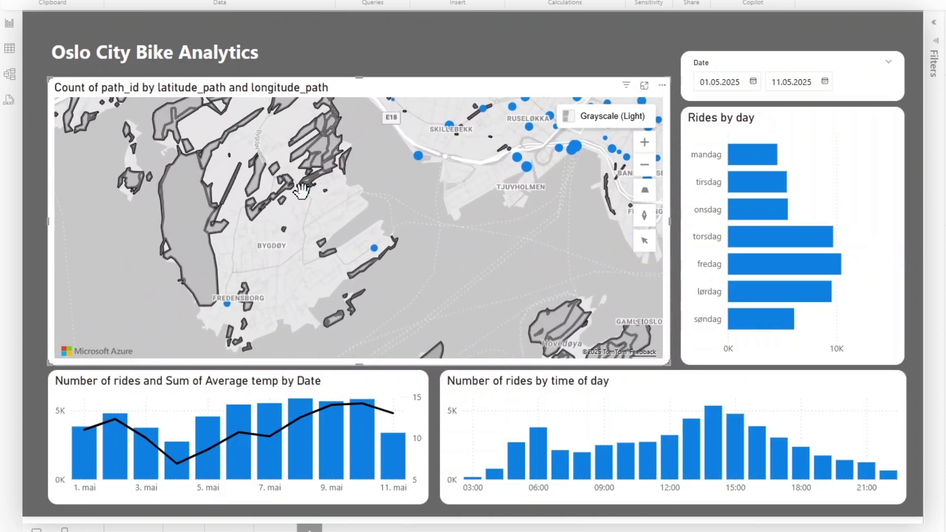
pyautogui.click(767, 323)
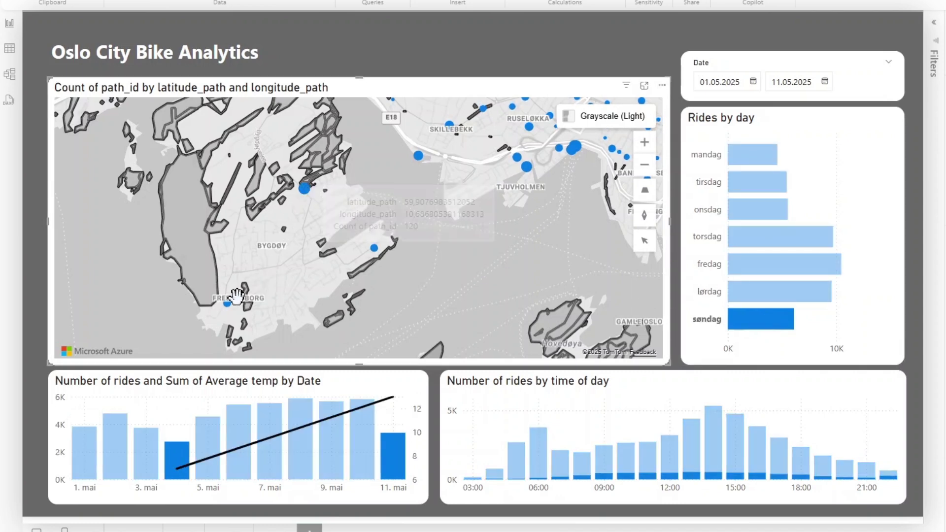
pyautogui.click(754, 186)
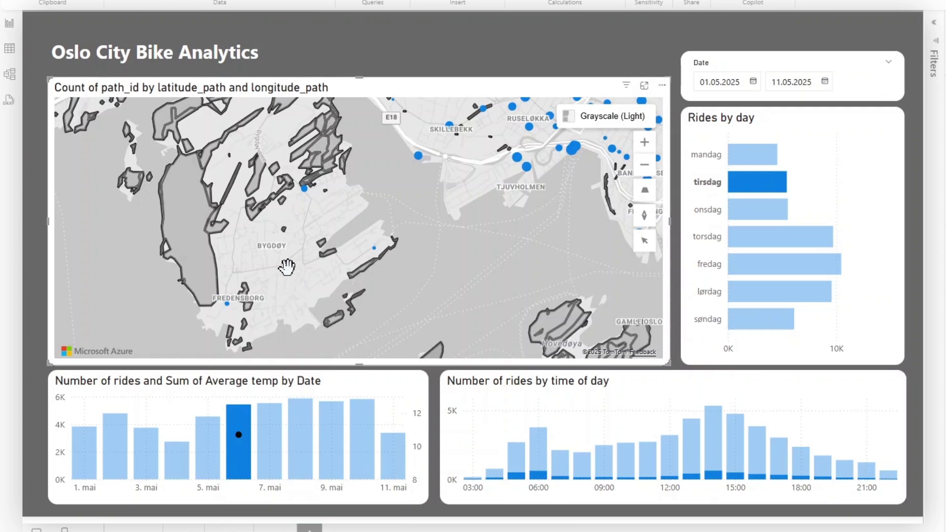
pyautogui.scroll(-3, 293, 269)
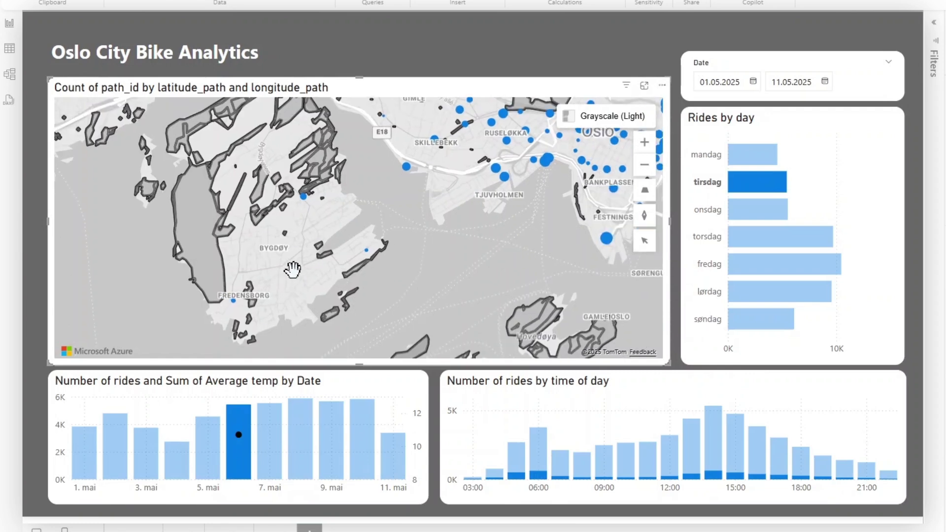